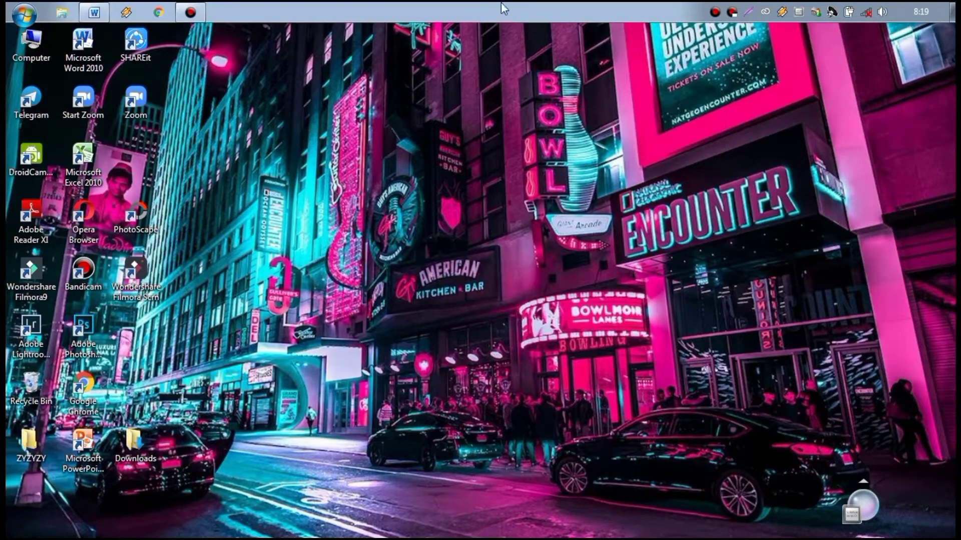
Step: Restore the 'SISTEM BILANGAN DAN contoh LATIHAN lengkap.docx' Word window from the taskbar
click(95, 12)
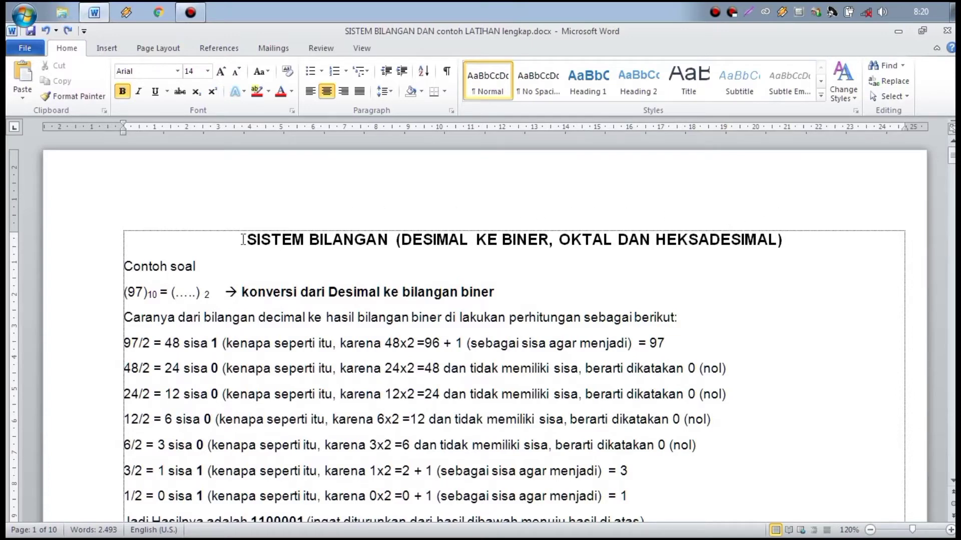
drag(245, 240, 782, 242)
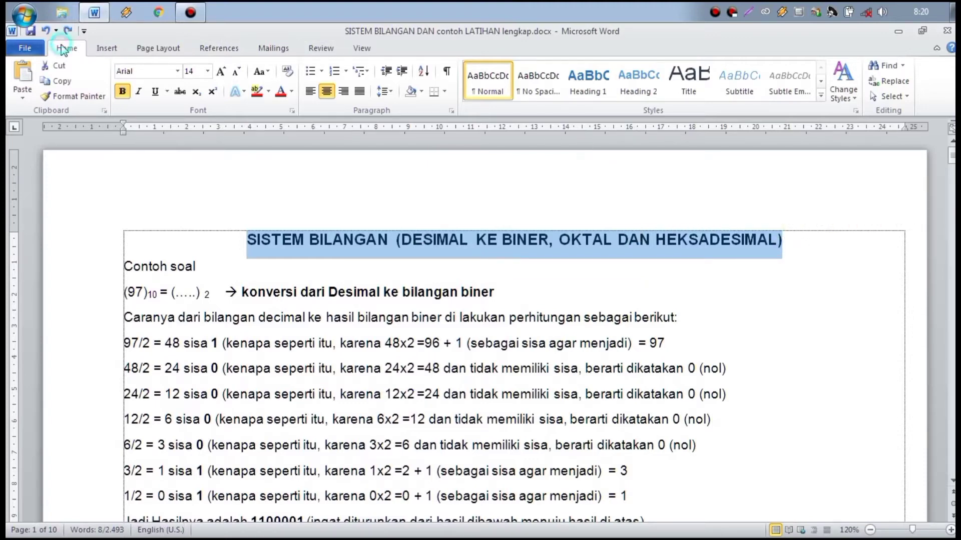
click(237, 75)
click(234, 75)
click(231, 75)
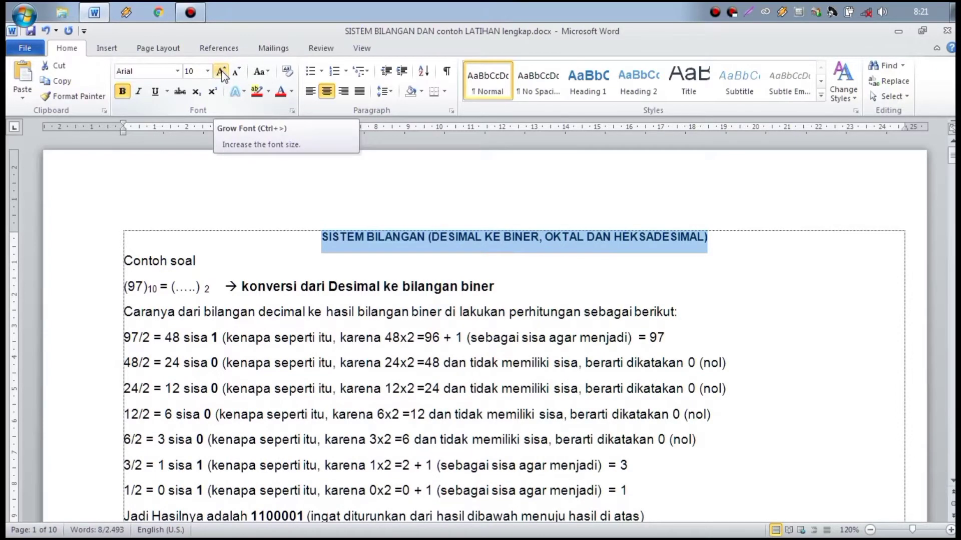
click(222, 74)
click(222, 74)
click(222, 74)
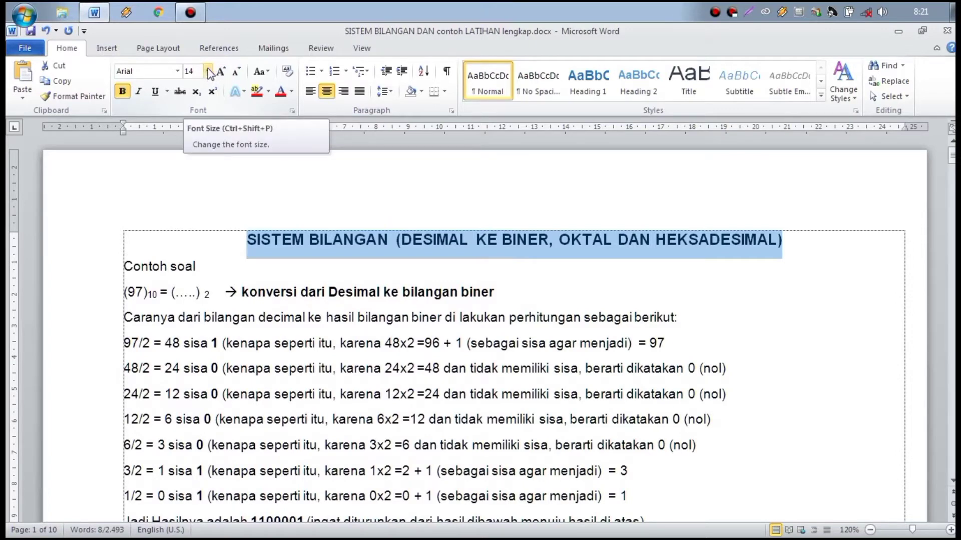
click(208, 74)
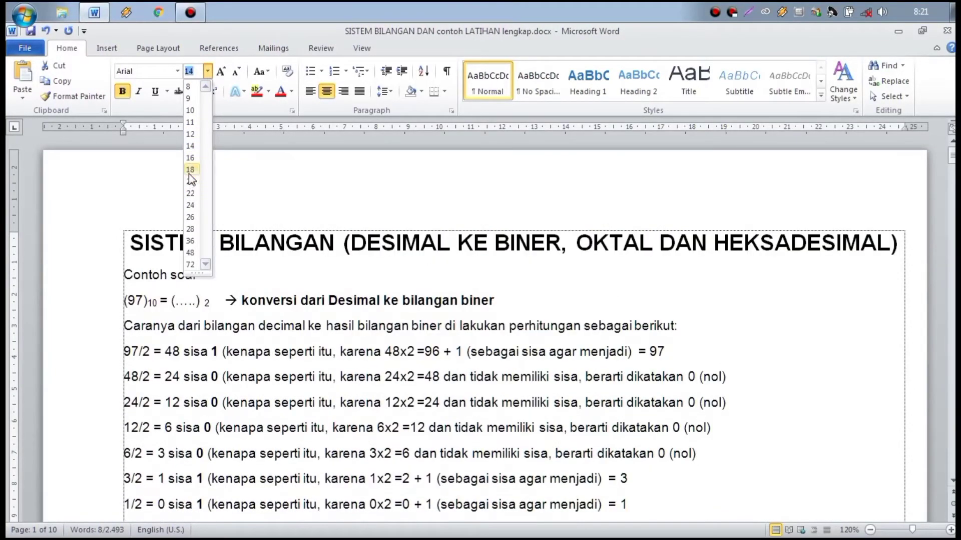
click(190, 146)
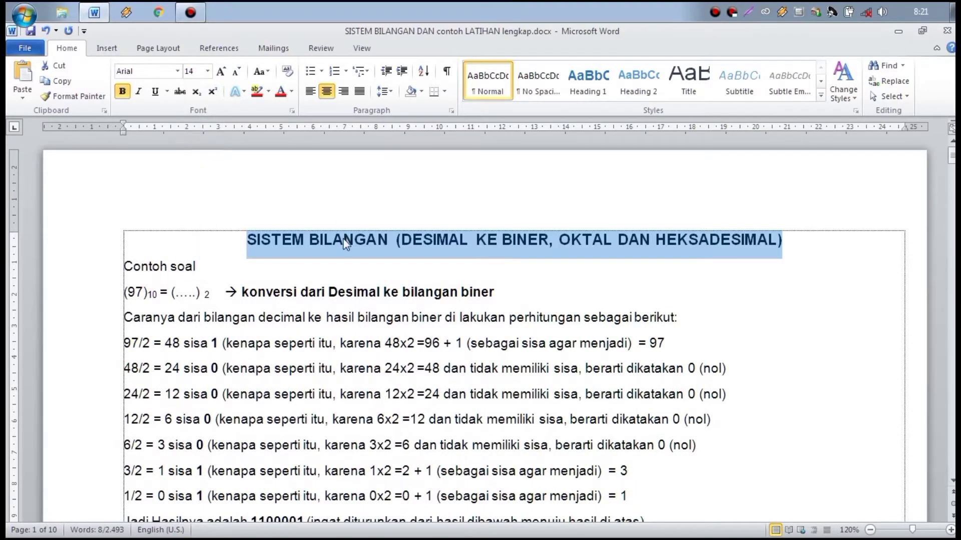
click(247, 239)
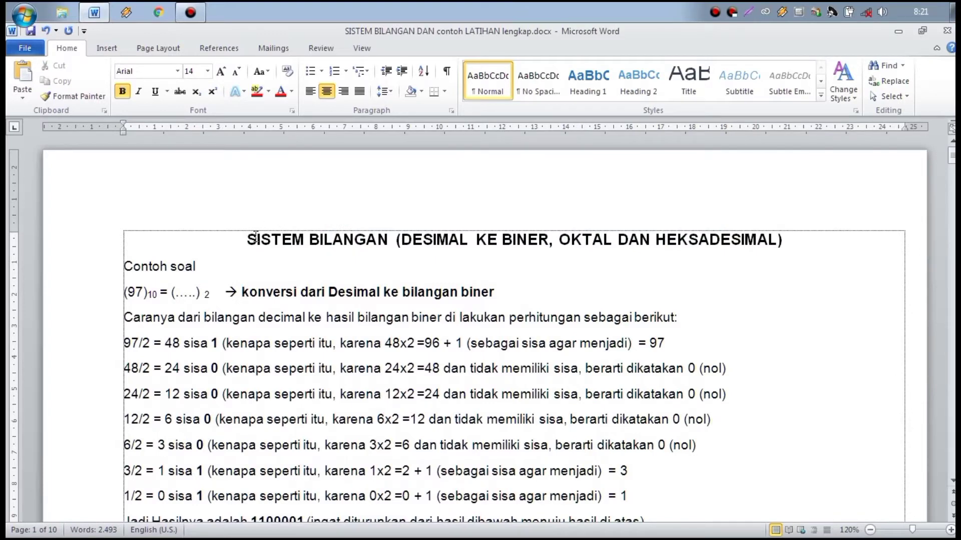
drag(255, 239, 780, 241)
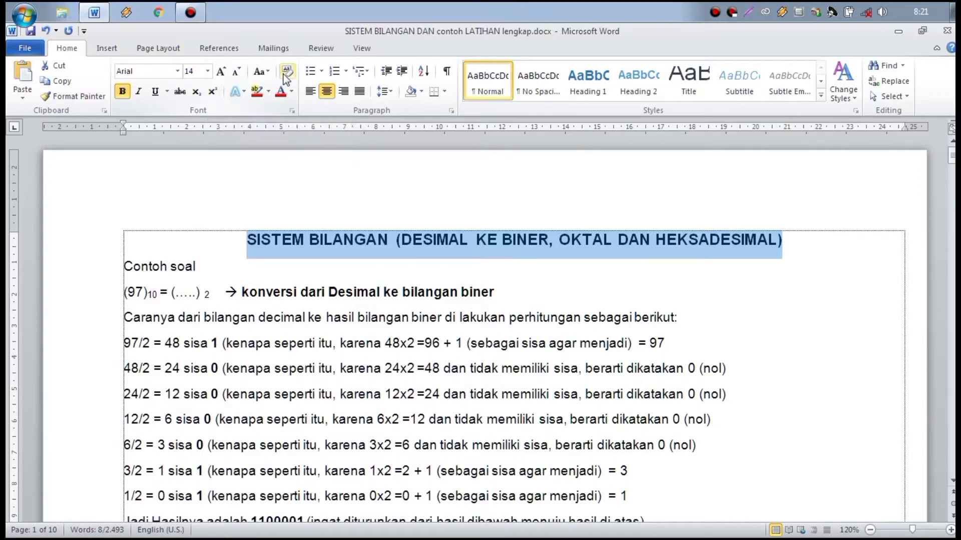
click(268, 74)
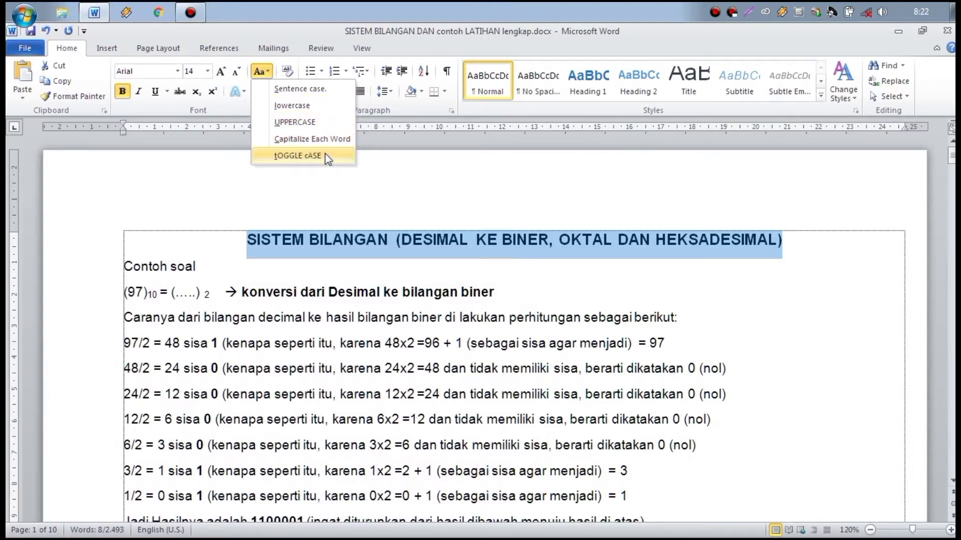
click(287, 148)
click(384, 244)
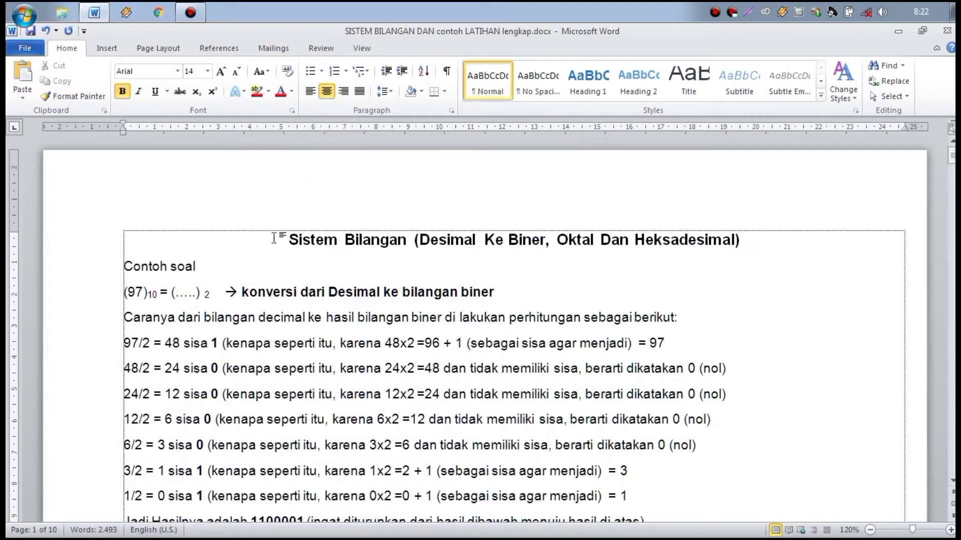
key(ctrl+z)
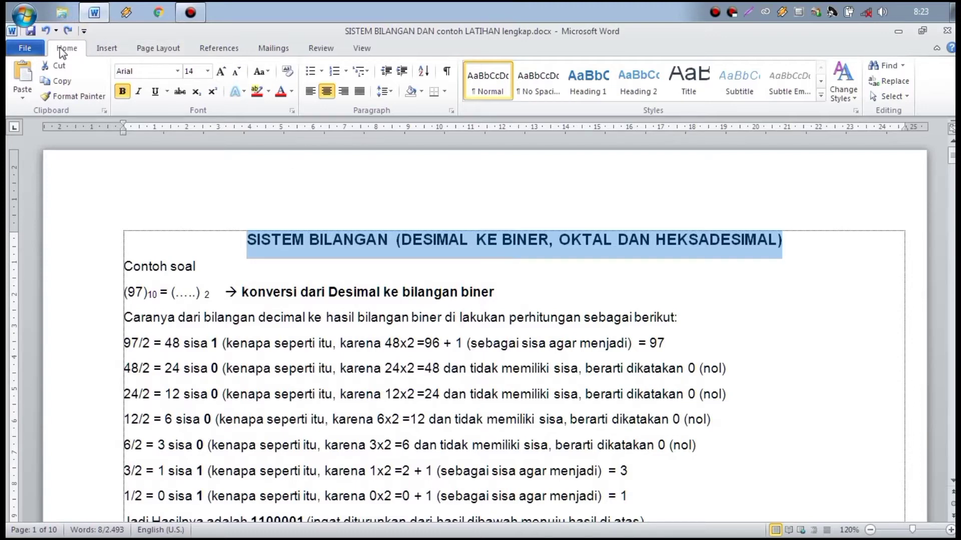
click(179, 93)
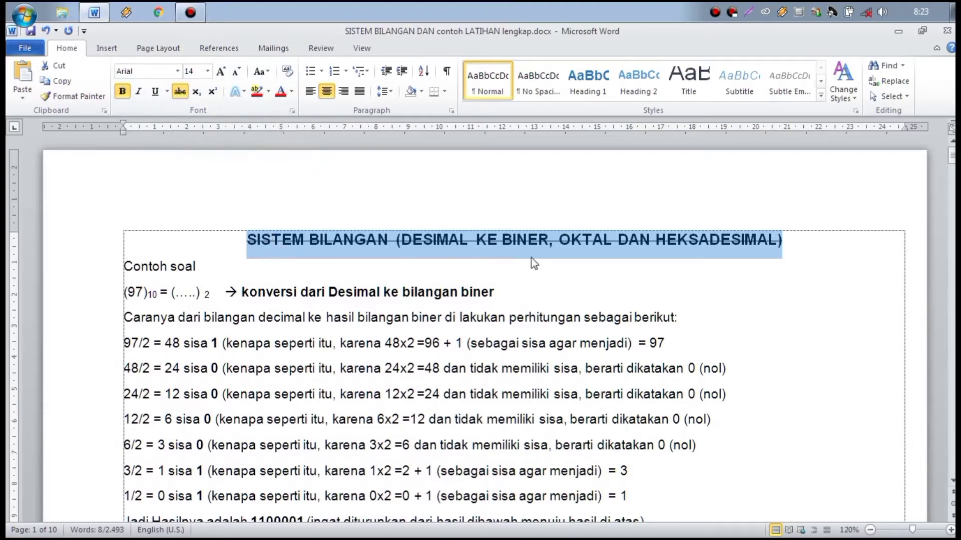
click(787, 240)
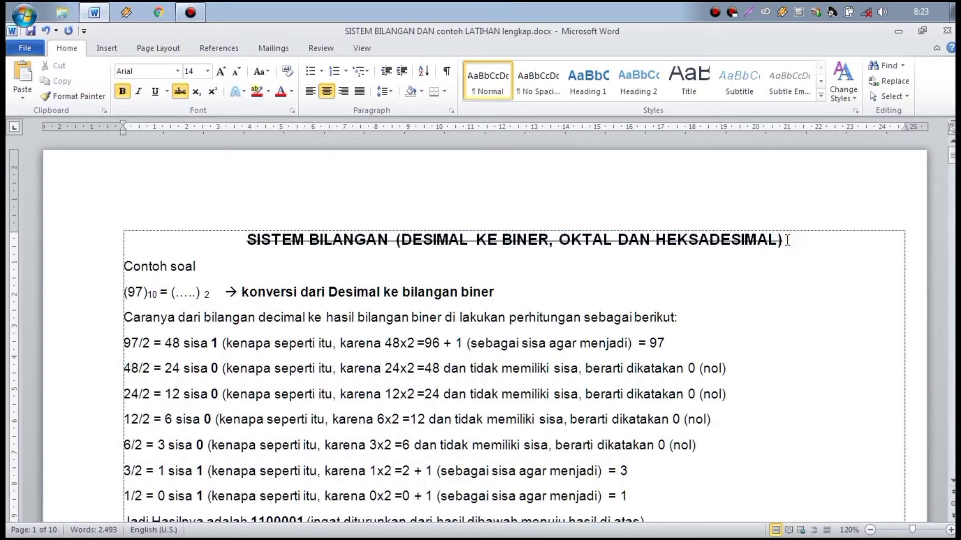
click(45, 30)
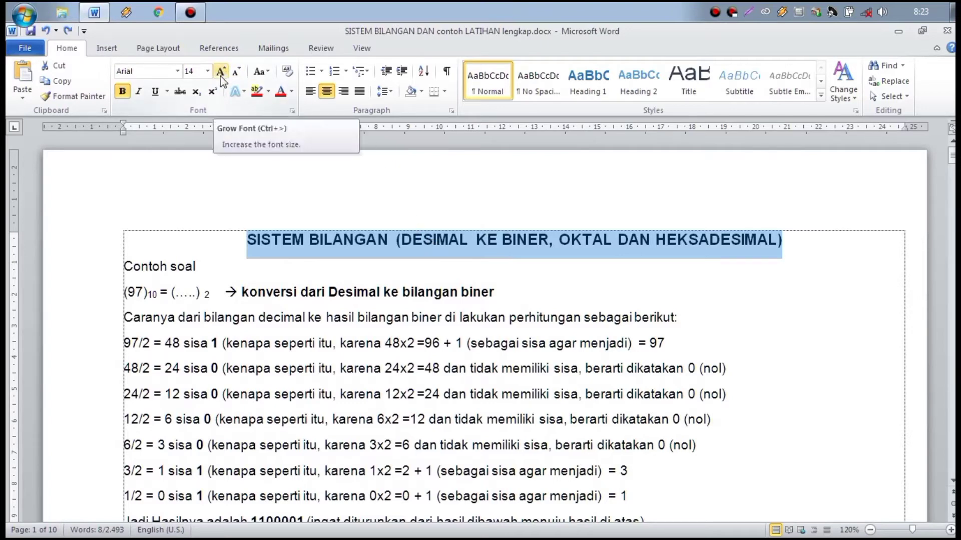
click(292, 111)
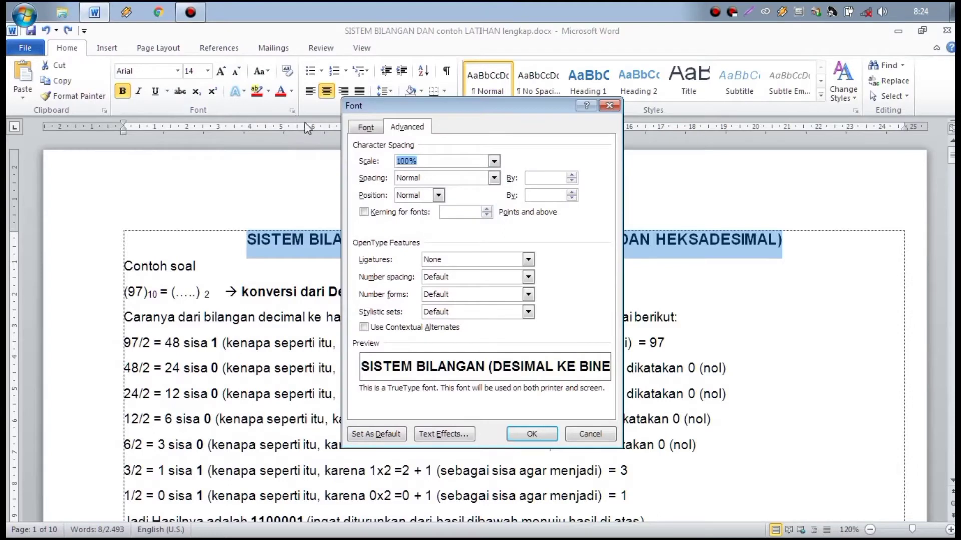
click(405, 128)
click(494, 180)
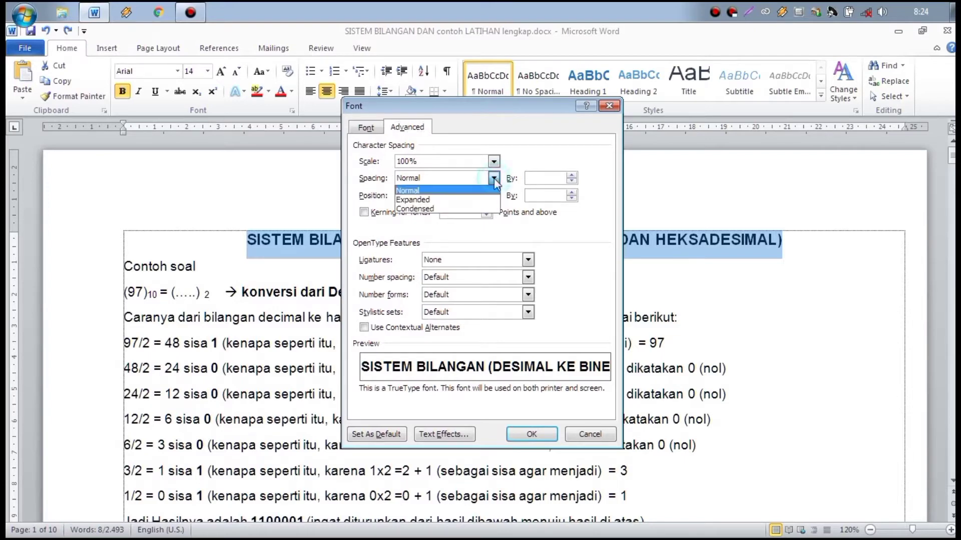
click(435, 199)
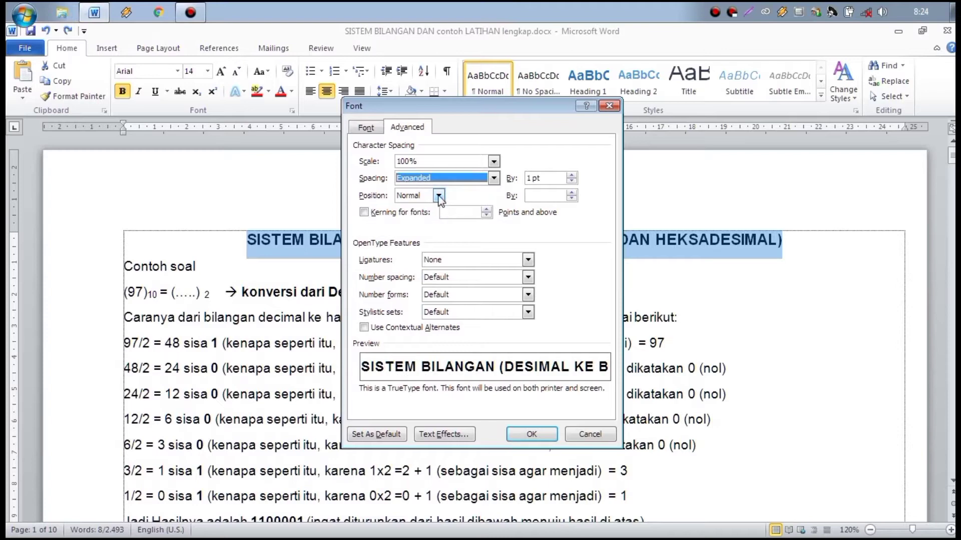
click(543, 434)
key(ctrl+z)
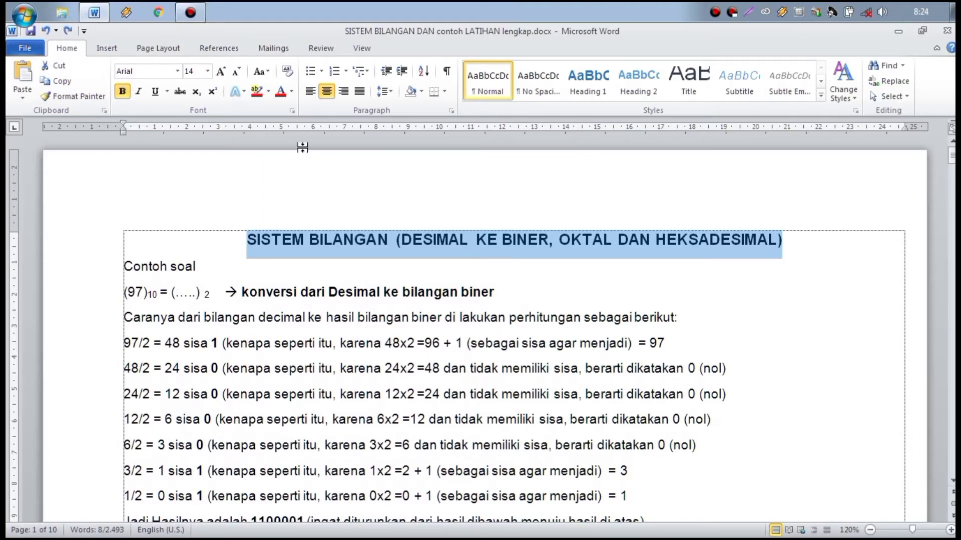
click(269, 93)
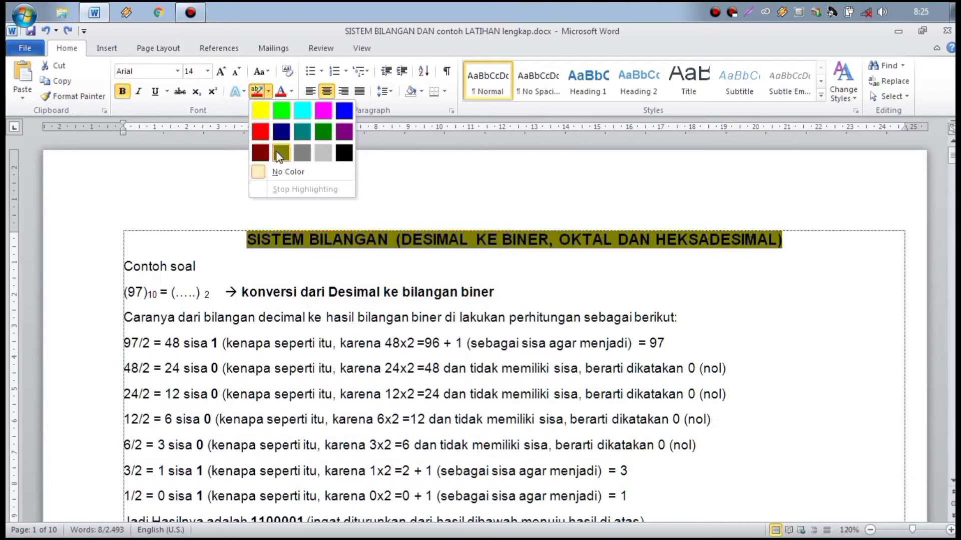
click(301, 119)
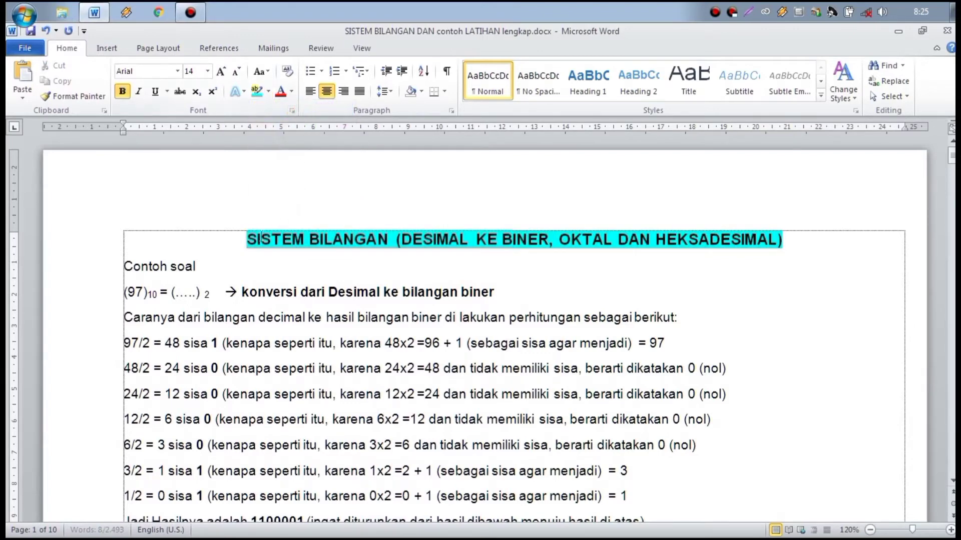
key(Right)
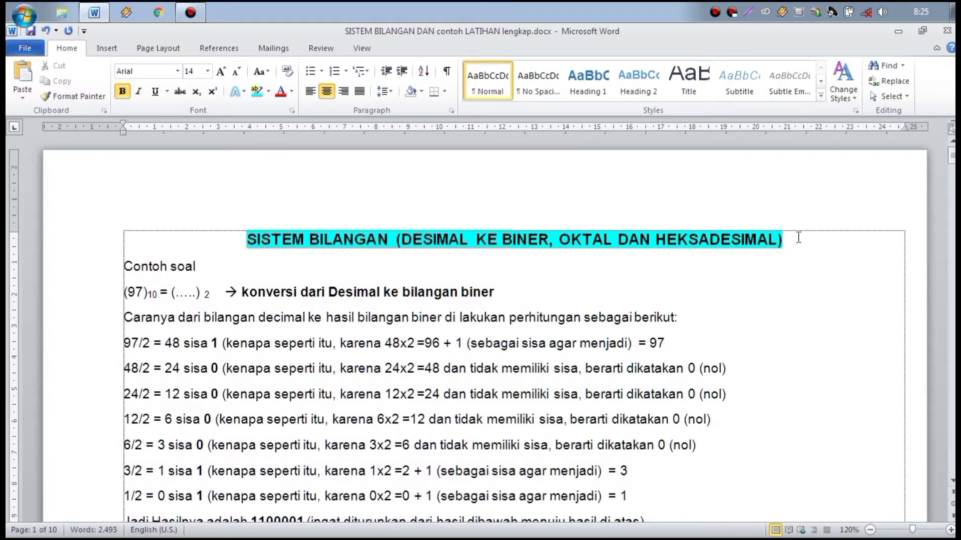
key(ctrl+z)
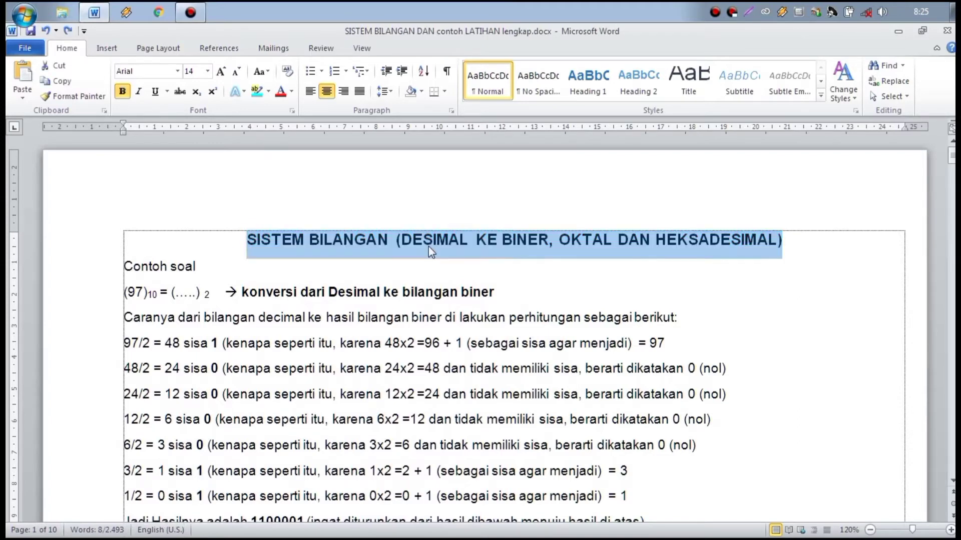
click(431, 245)
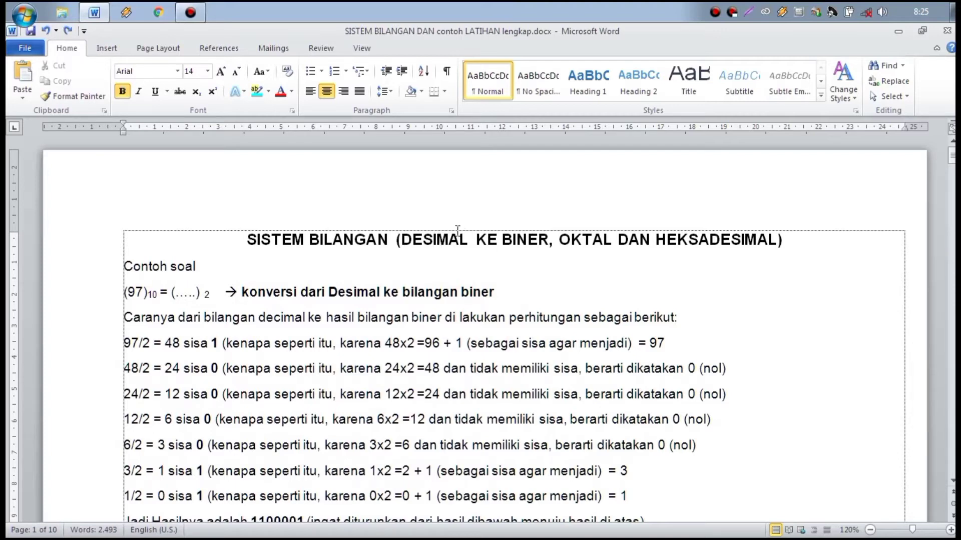
drag(245, 238, 782, 239)
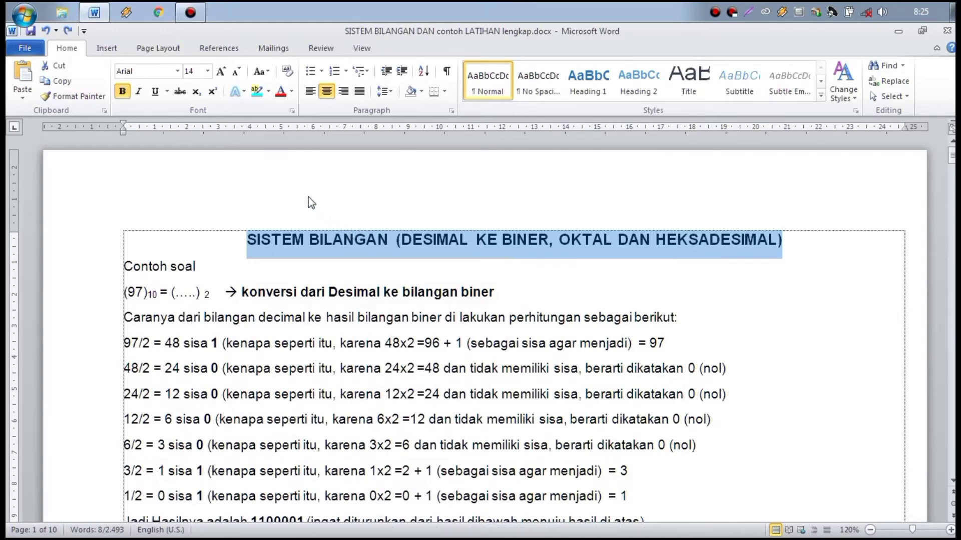
click(287, 72)
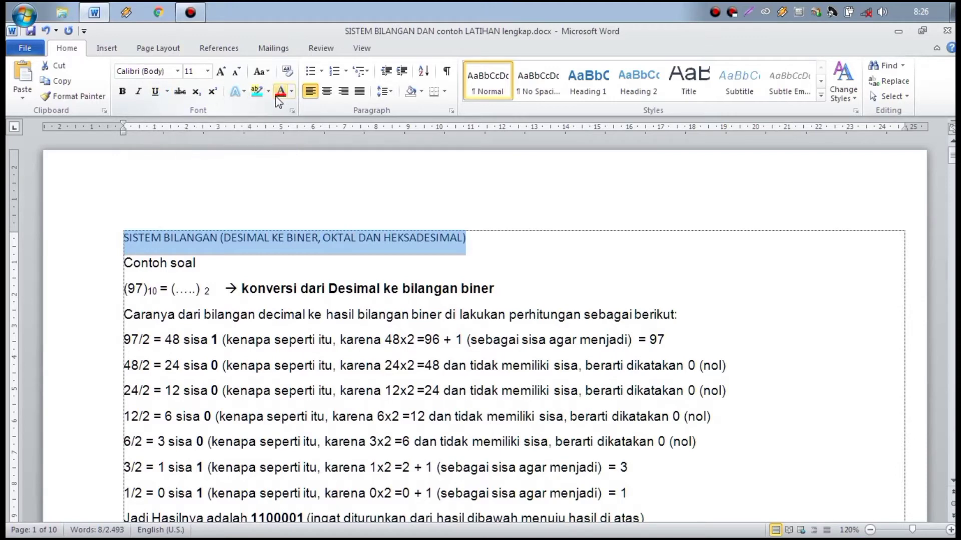
click(45, 31)
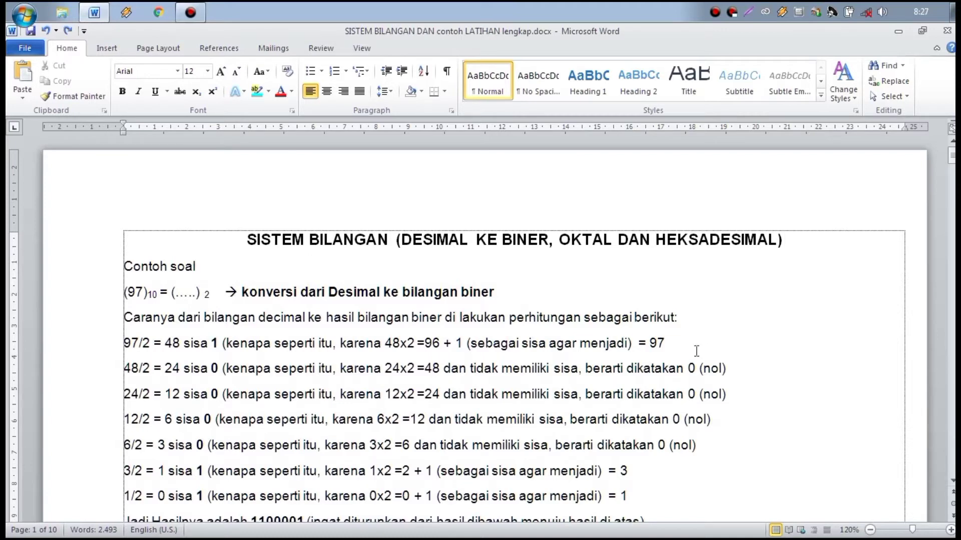
Step: In Word Options > Advanced > Display, set the Draft/Outline style area pane width to 2 cm
click(14, 51)
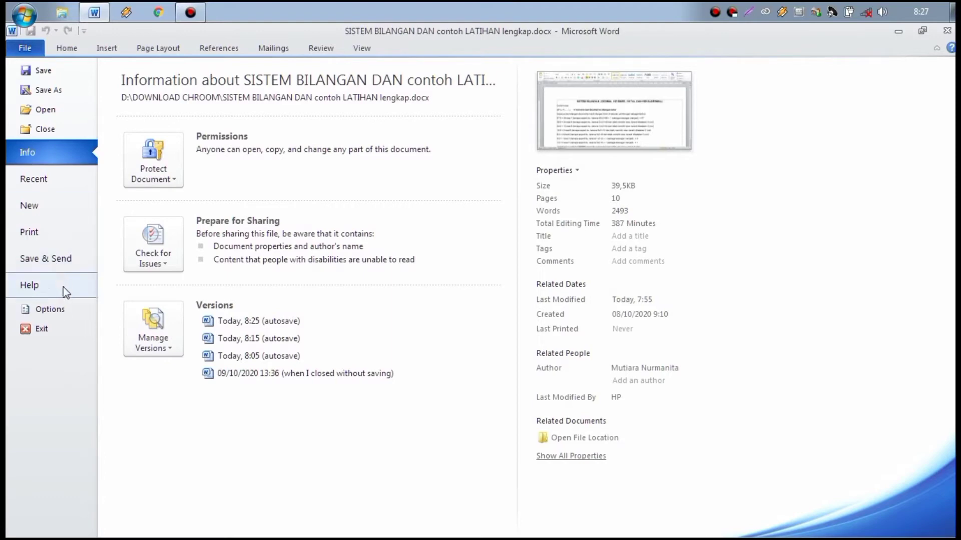
click(65, 311)
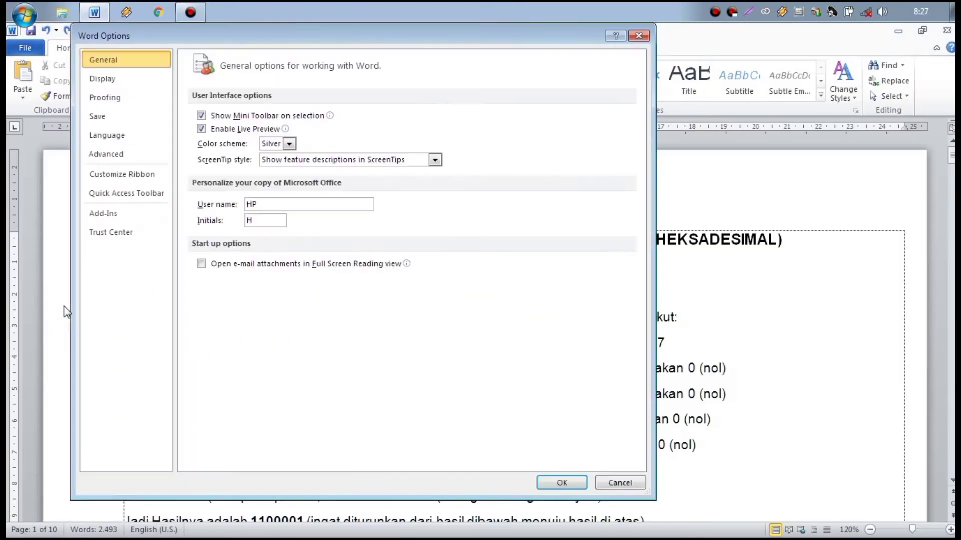
click(118, 158)
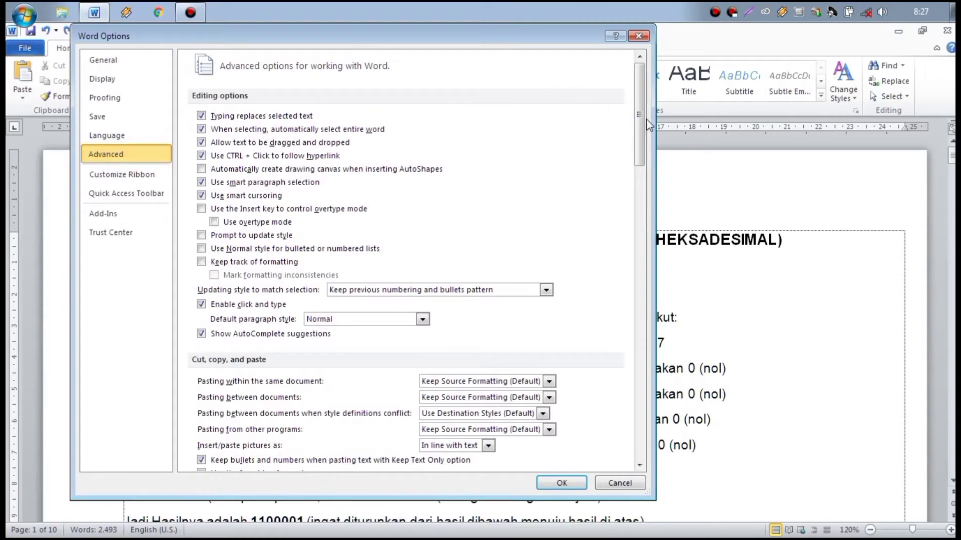
drag(643, 120, 649, 280)
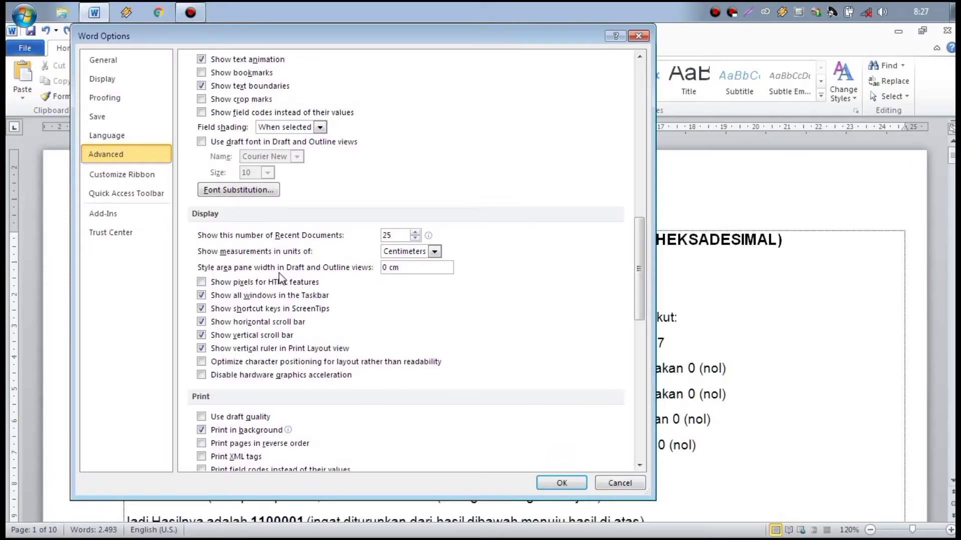
click(387, 268)
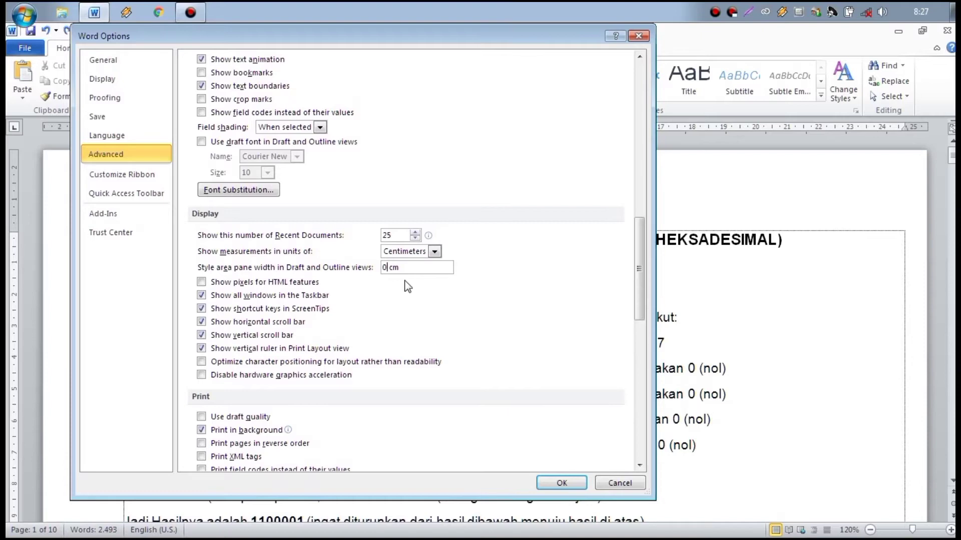
key(BackSpace)
text(2)
click(562, 483)
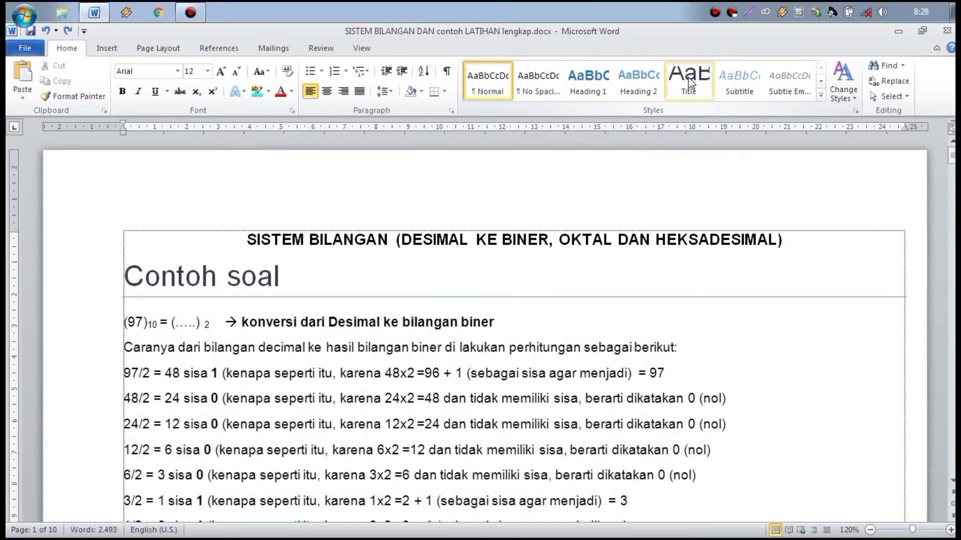
Step: Browse the full Styles gallery without applying a style, then switch to the View ribbon
click(821, 94)
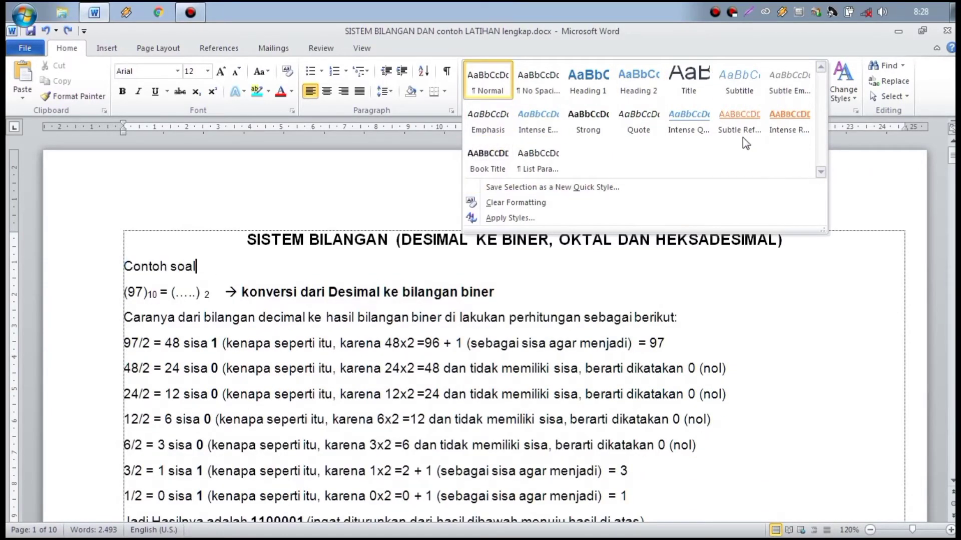
click(851, 140)
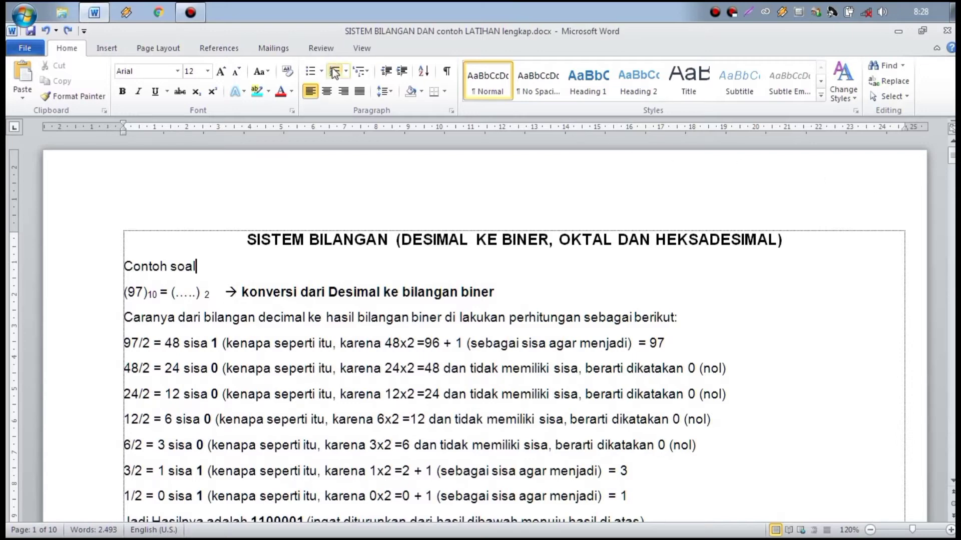
click(362, 49)
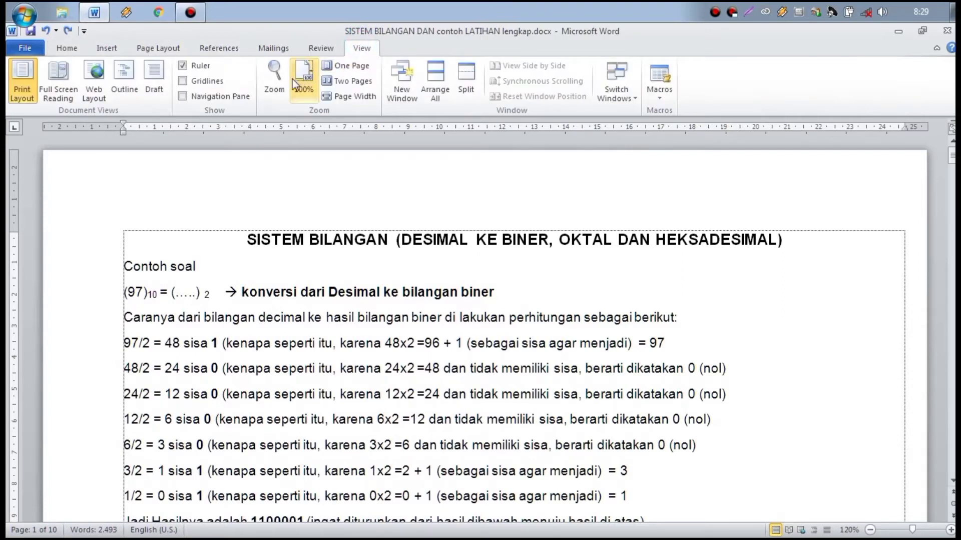
Step: Show the Navigation Pane and search the document for 'biner', highlighting its 16 matches
click(183, 97)
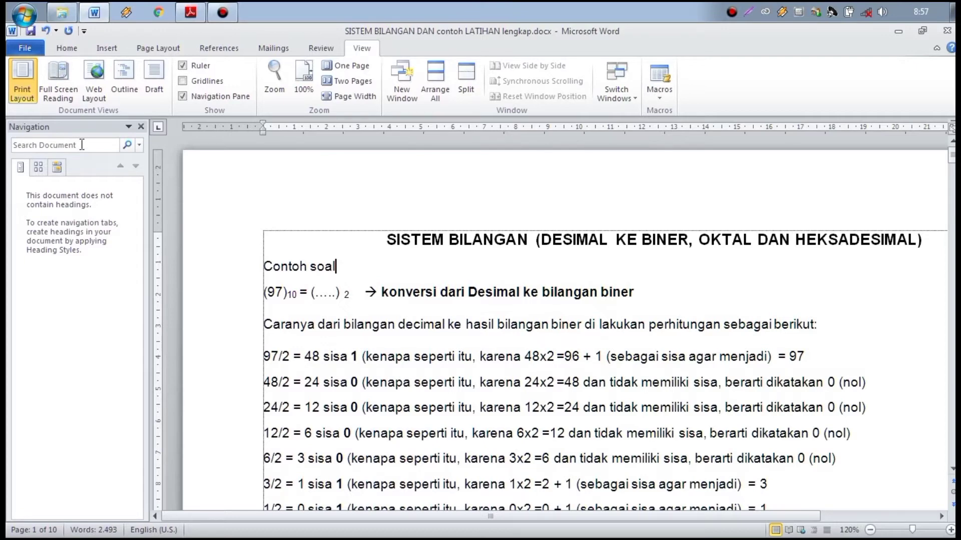
click(44, 145)
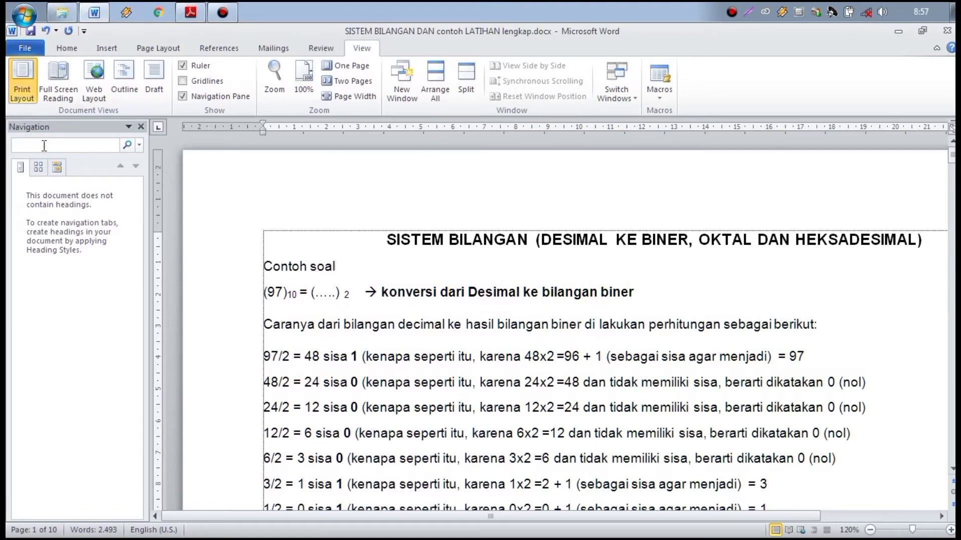
text(biner)
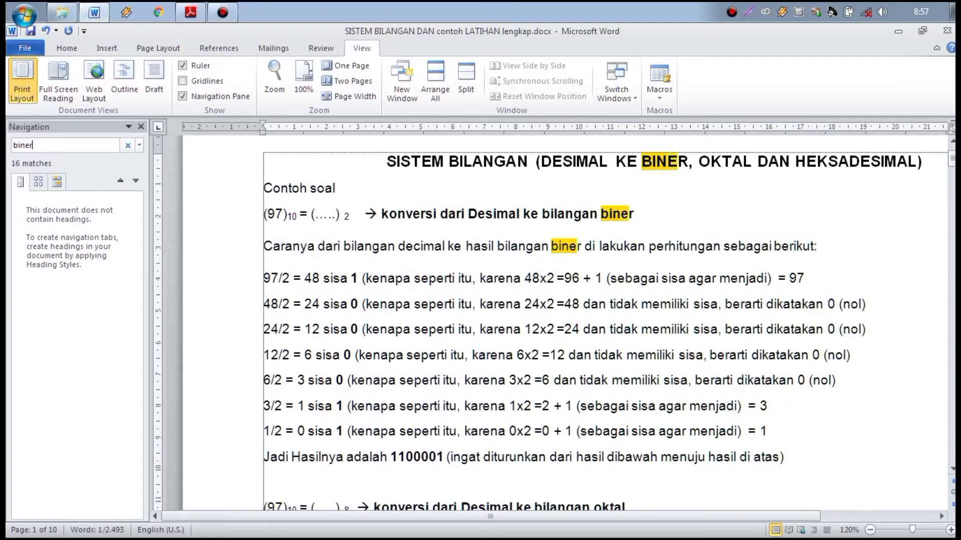
key(Return)
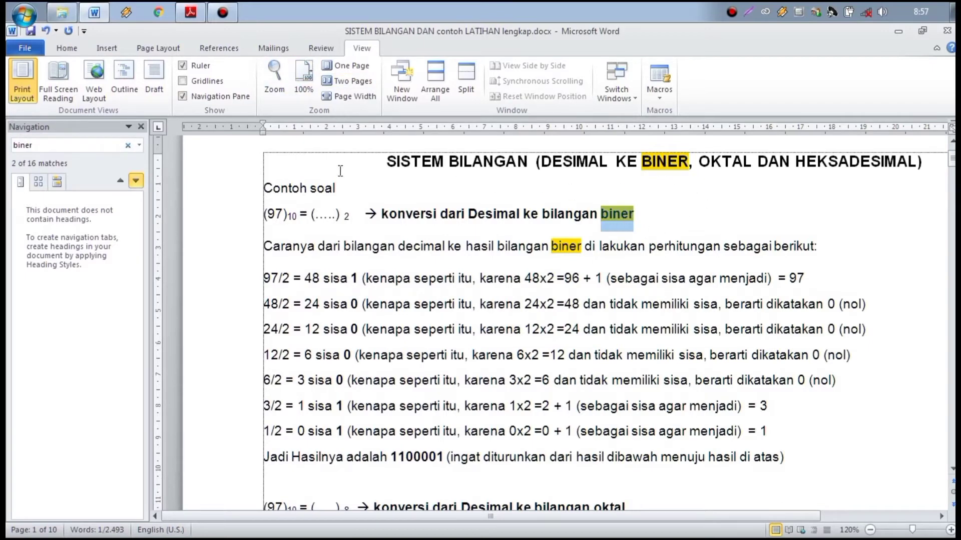
click(140, 146)
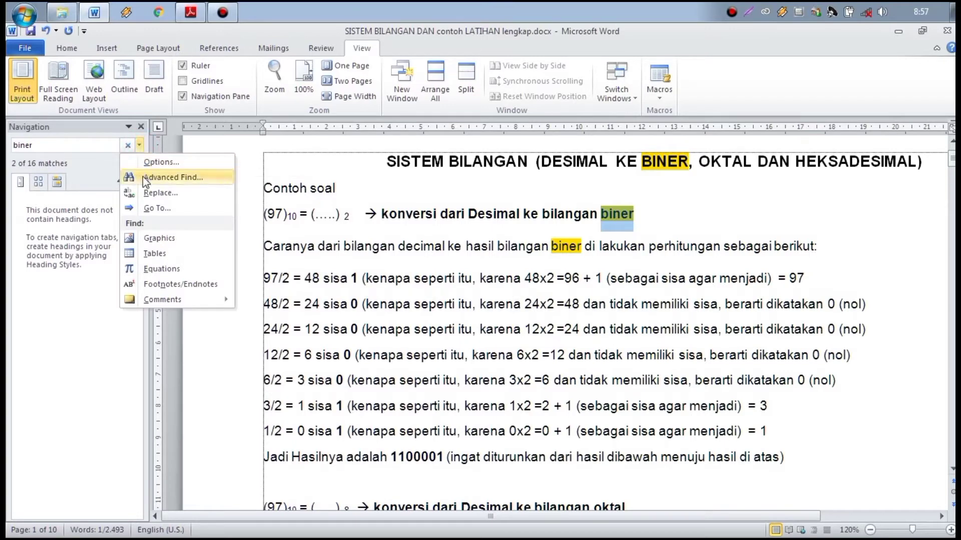
Step: Use Find and Replace to change all 16 occurrences of 'biner' to 'bilangan'
click(146, 196)
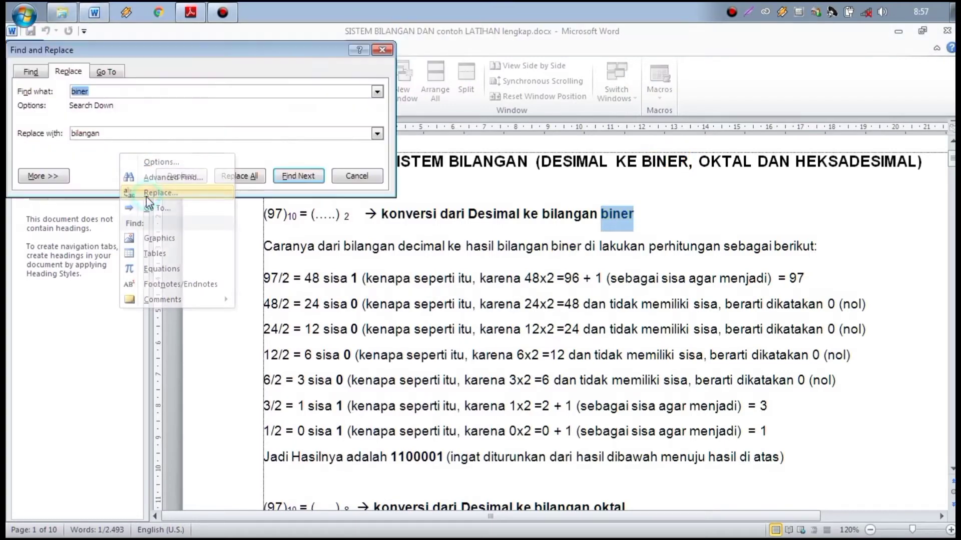
click(135, 89)
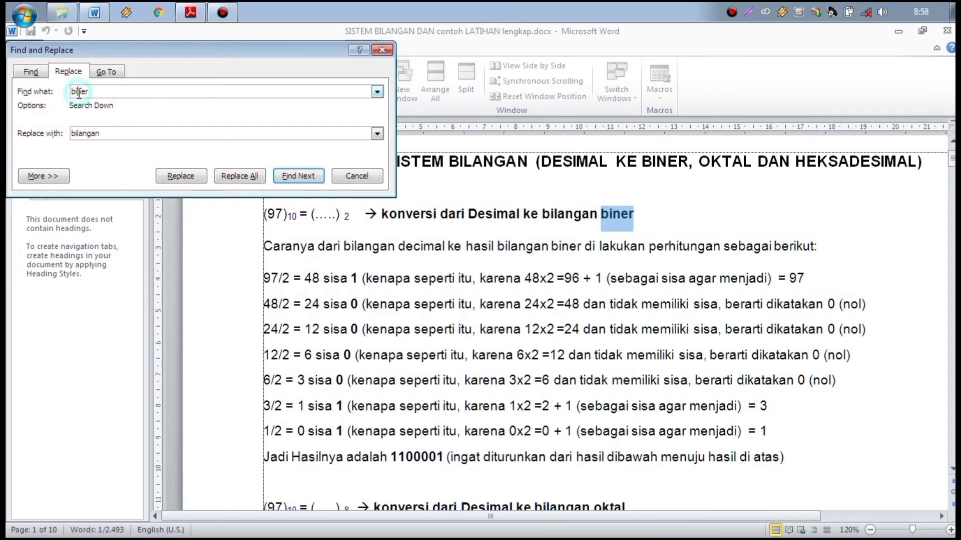
double_click(113, 134)
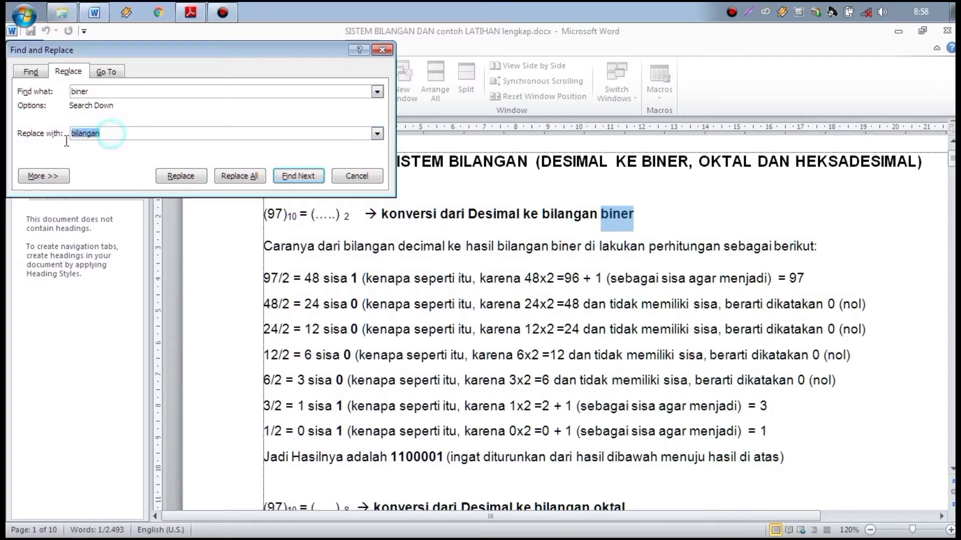
click(118, 133)
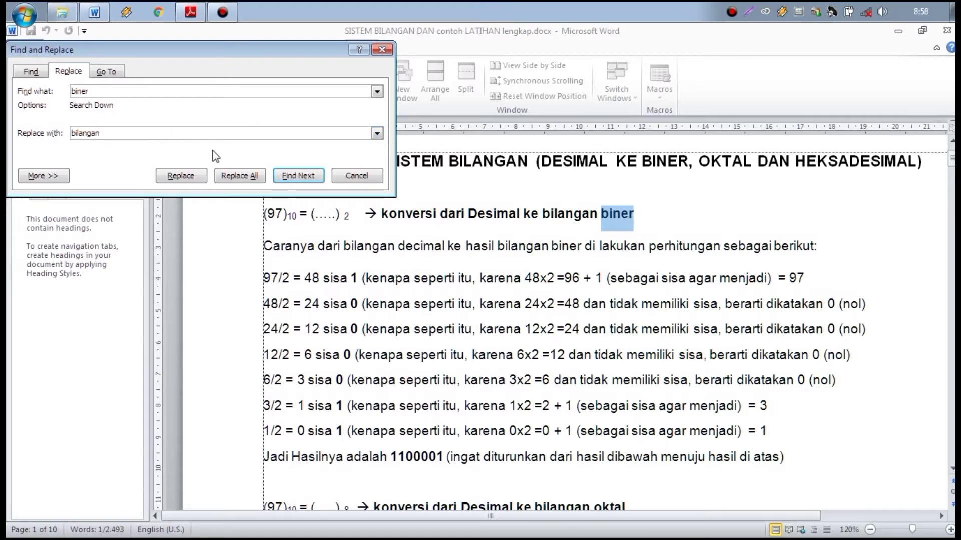
click(247, 177)
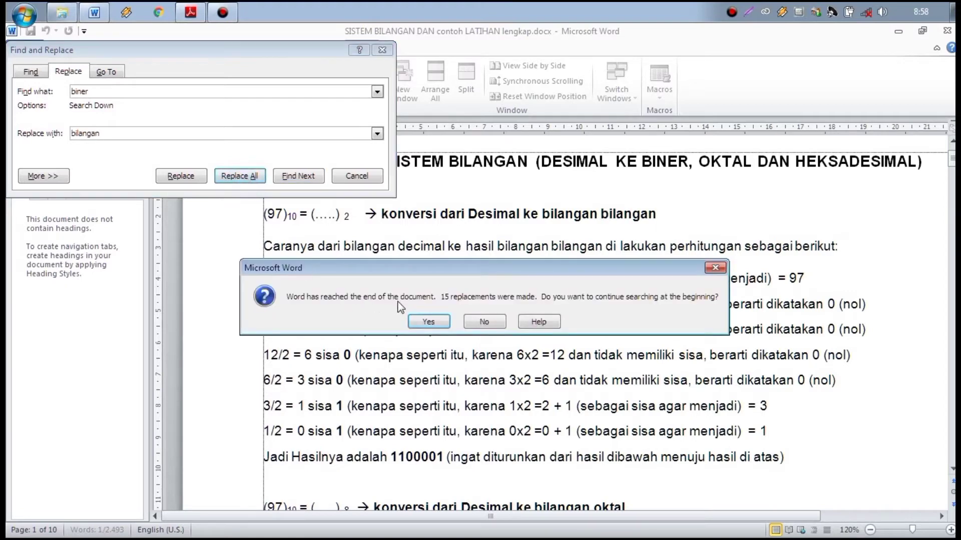
click(423, 320)
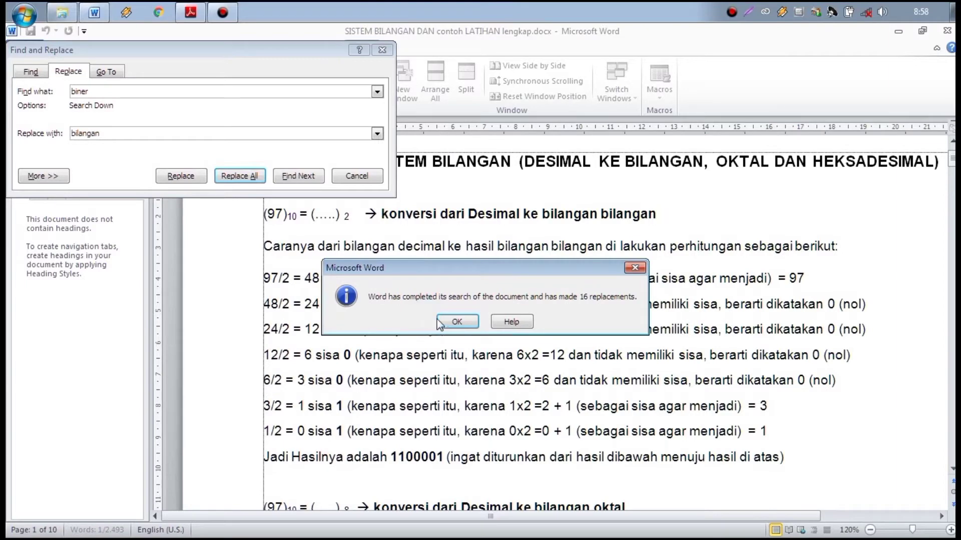
click(458, 322)
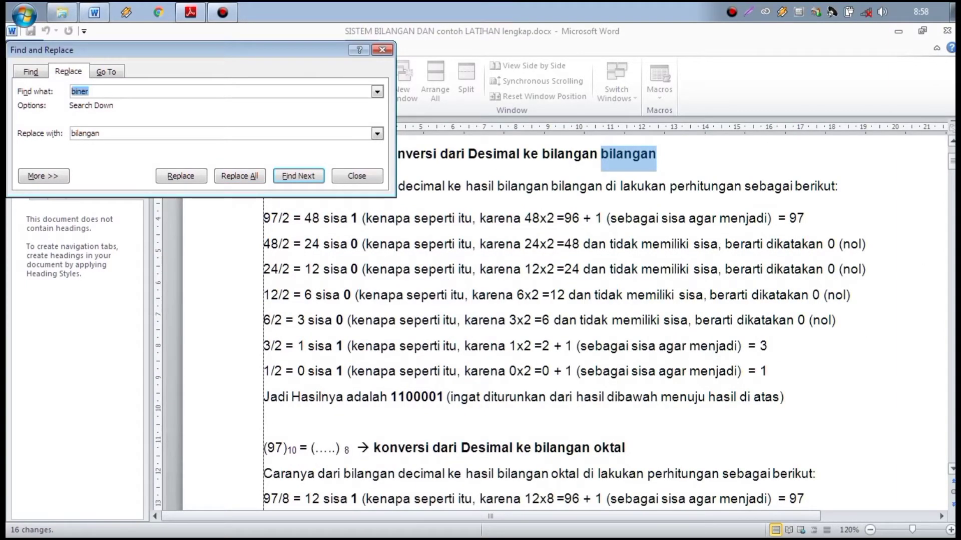
drag(953, 161, 952, 155)
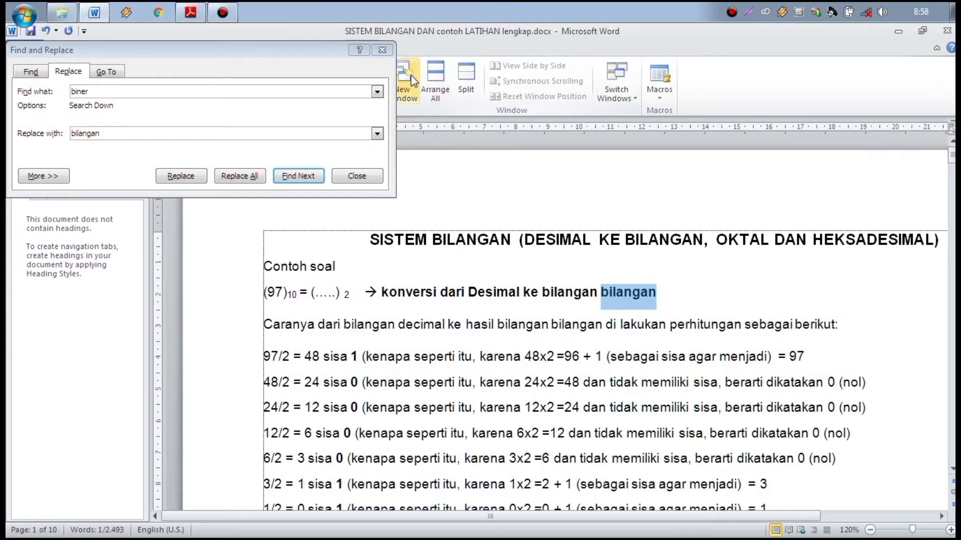
click(383, 49)
Step: Undo the Replace All so 'biner' returns everywhere, and hide the Navigation Pane
click(650, 296)
key(ctrl+z)
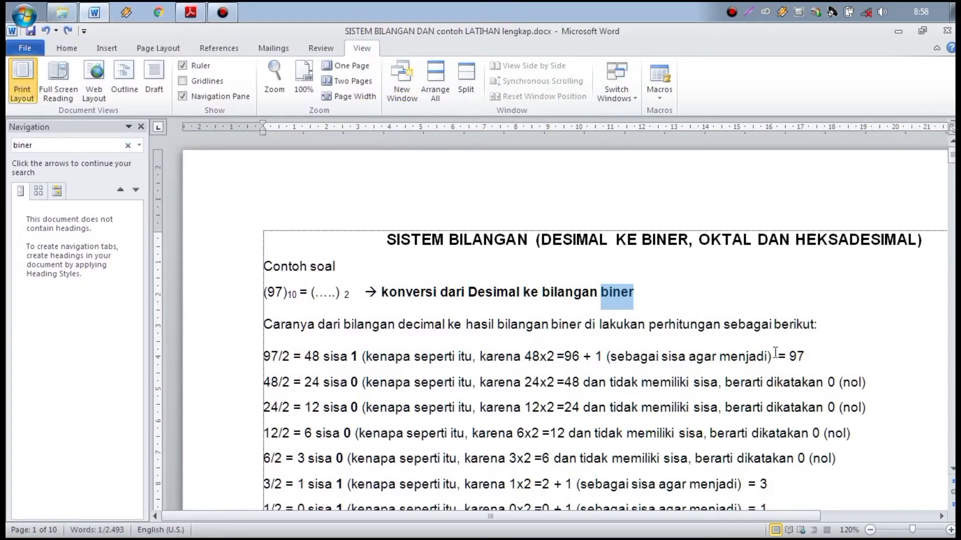
click(778, 300)
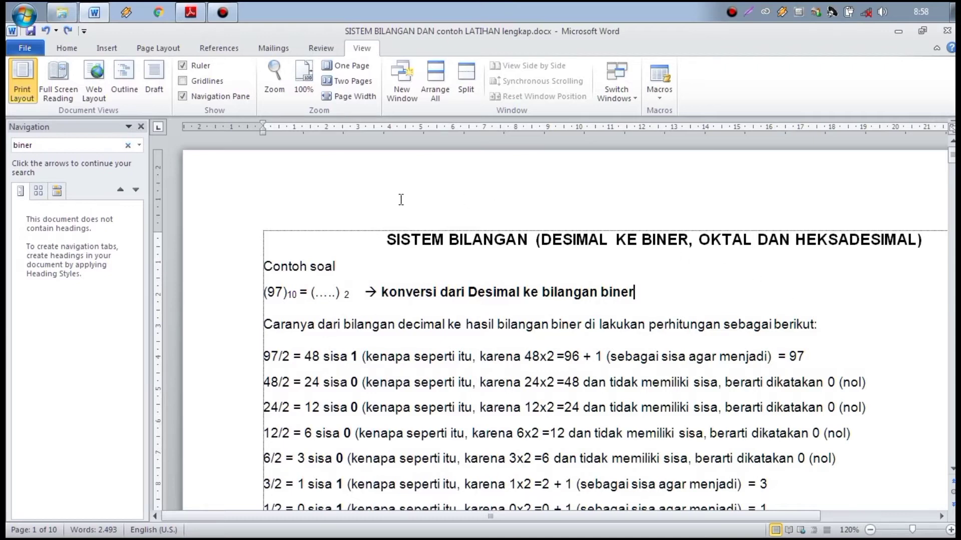
click(141, 127)
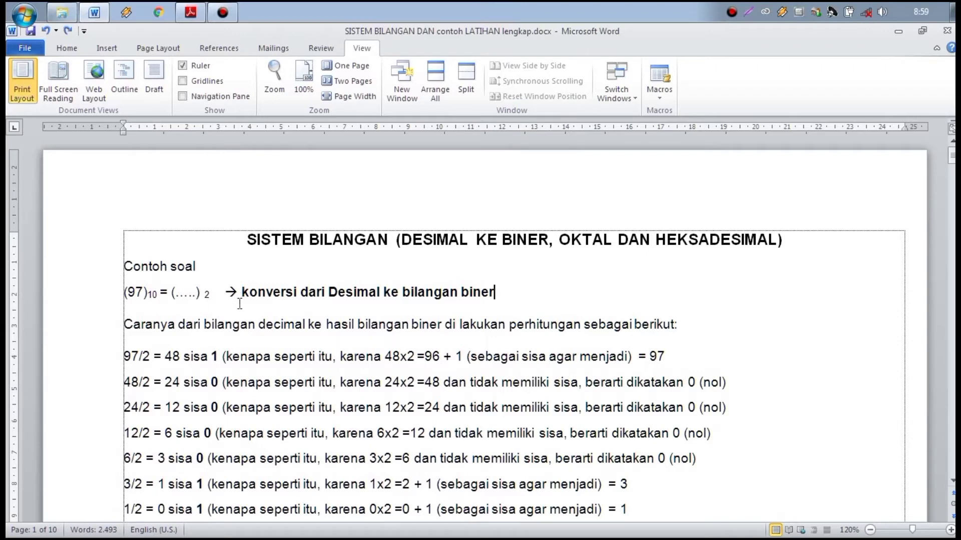
Step: Increase the Caranya paragraph's indent three times, then decrease it back toward the margin
click(125, 326)
click(70, 49)
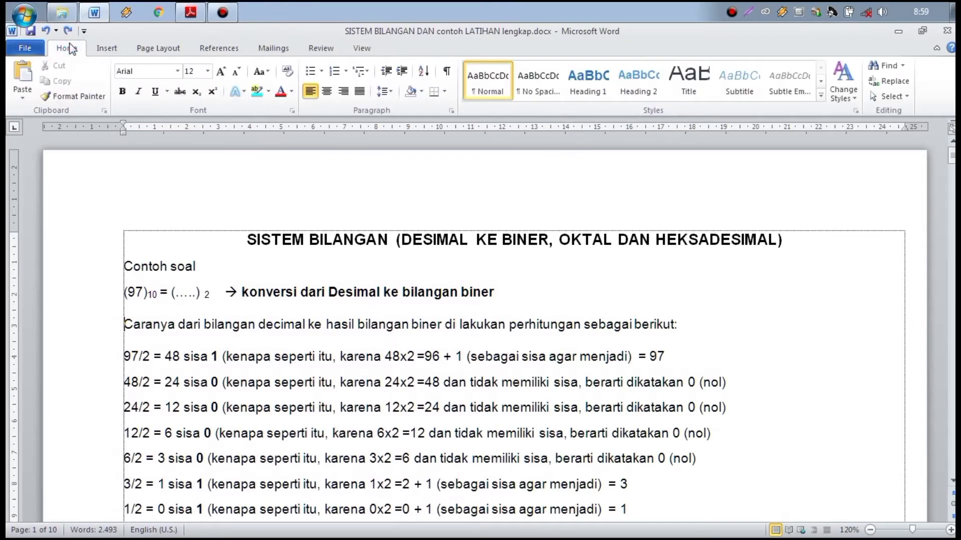
click(402, 71)
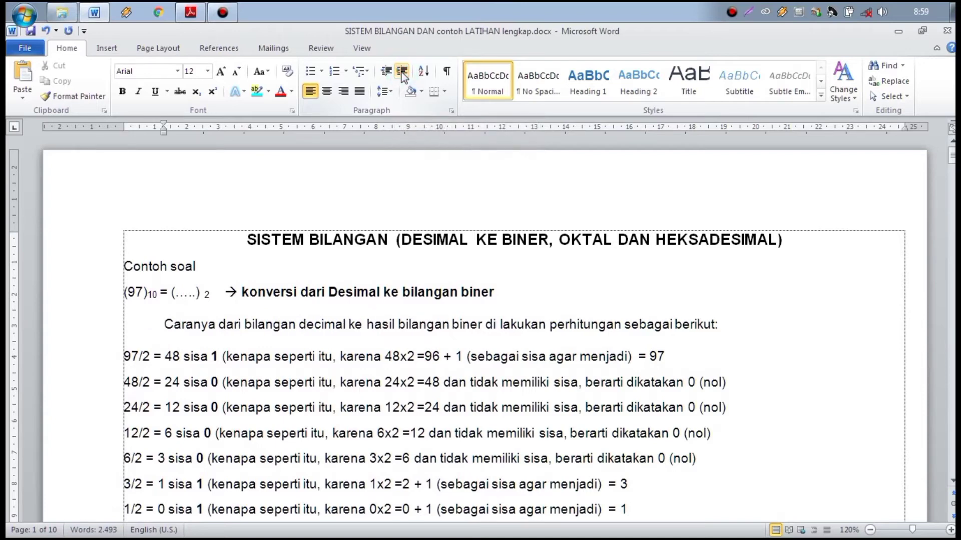
click(402, 73)
click(402, 73)
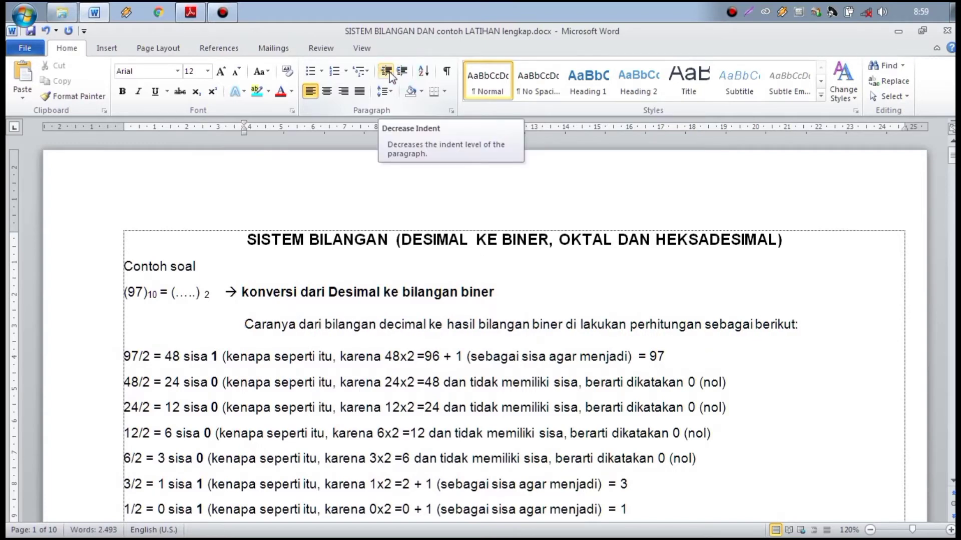
click(390, 75)
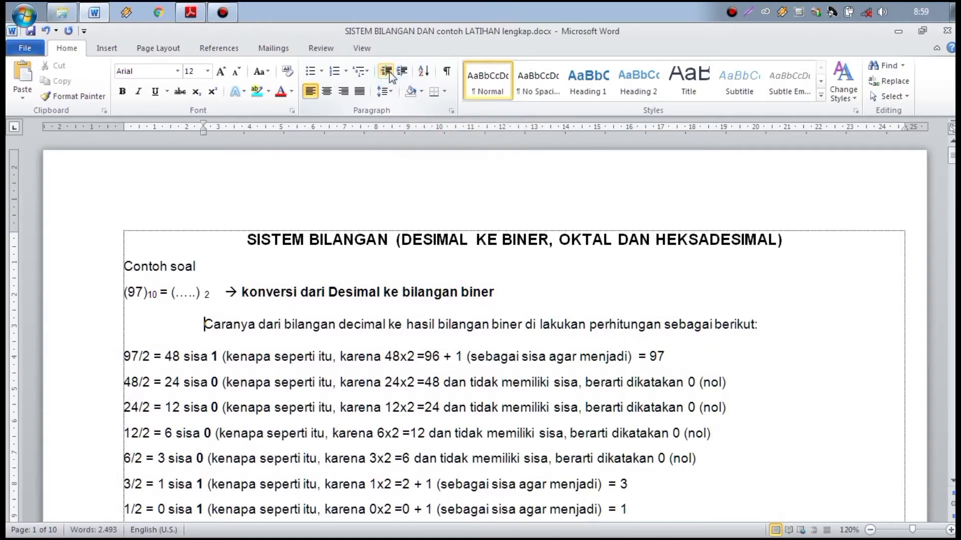
click(390, 75)
click(390, 75)
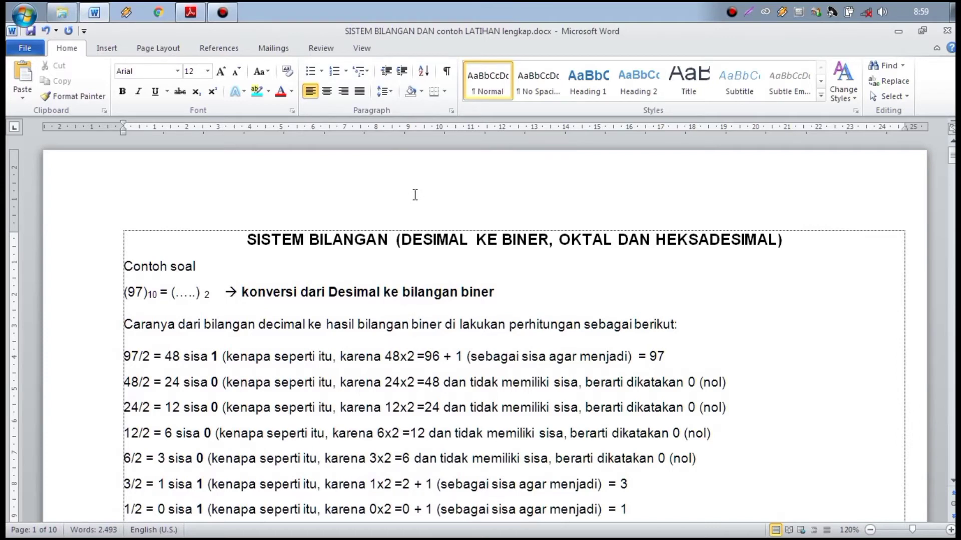
click(124, 360)
click(153, 47)
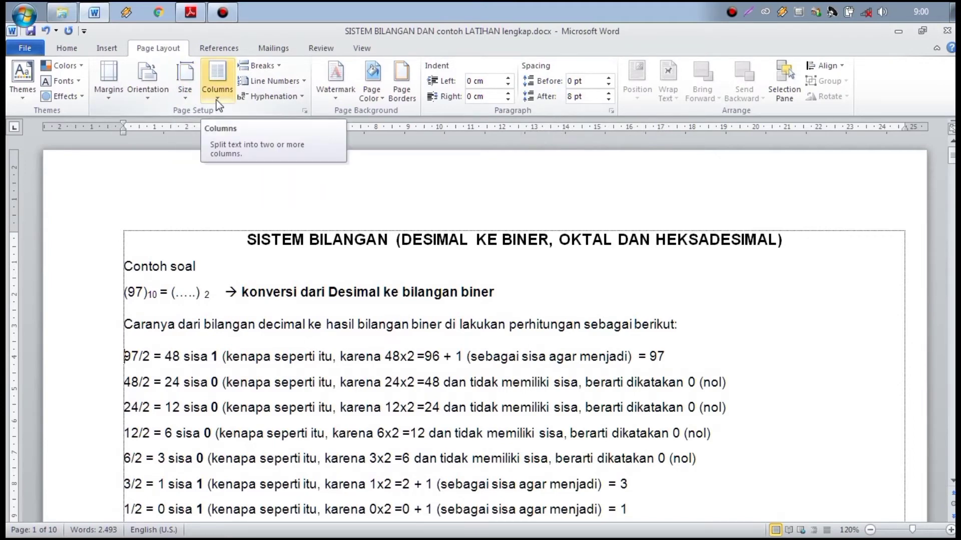
Step: Insert a text wrapping break before the '97/2' line, then undo it
click(275, 66)
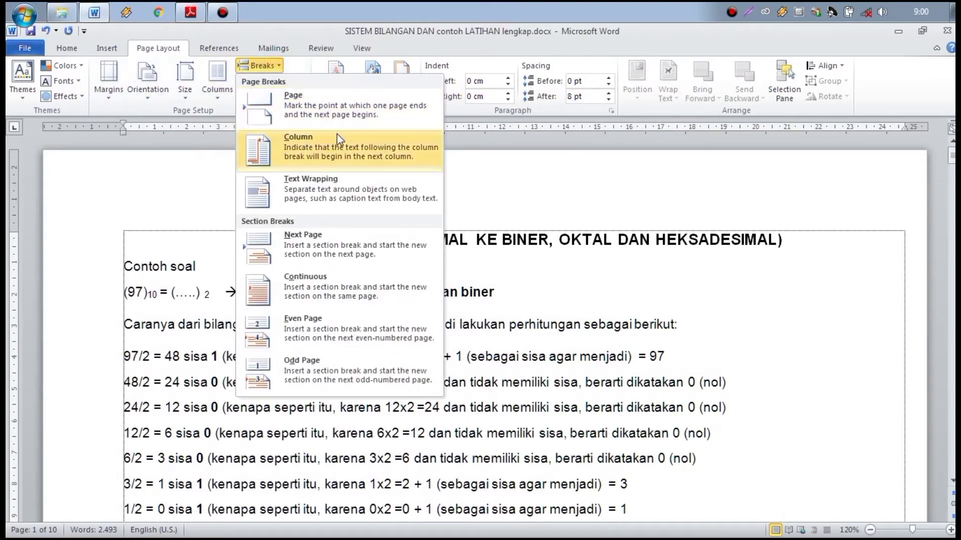
click(340, 190)
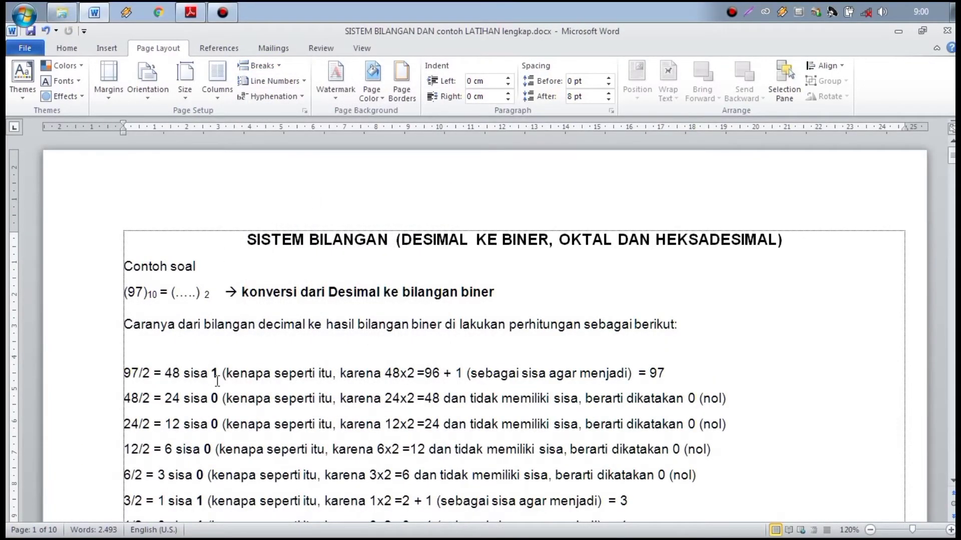
key(ctrl+z)
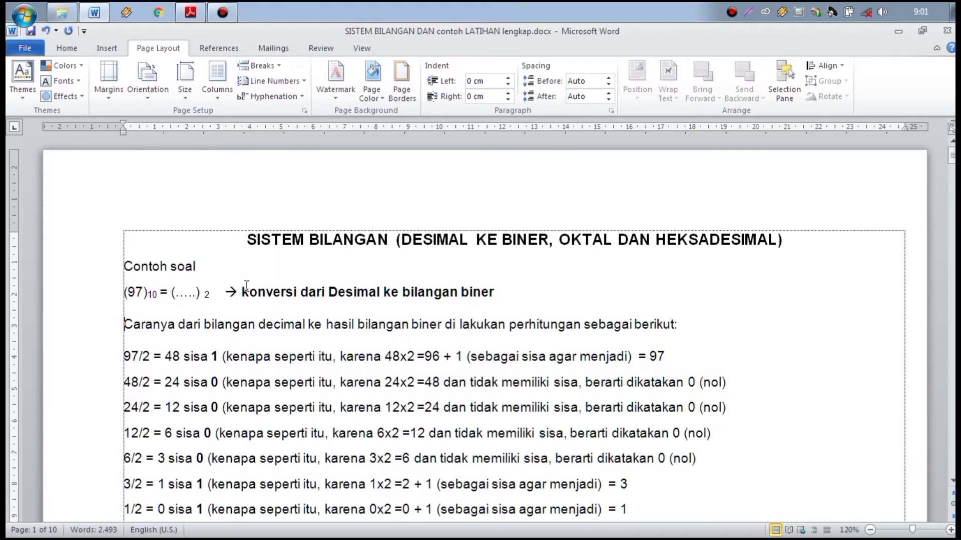
Step: Set the paragraph introducing the binary conversion to 1,5 line spacing
click(74, 47)
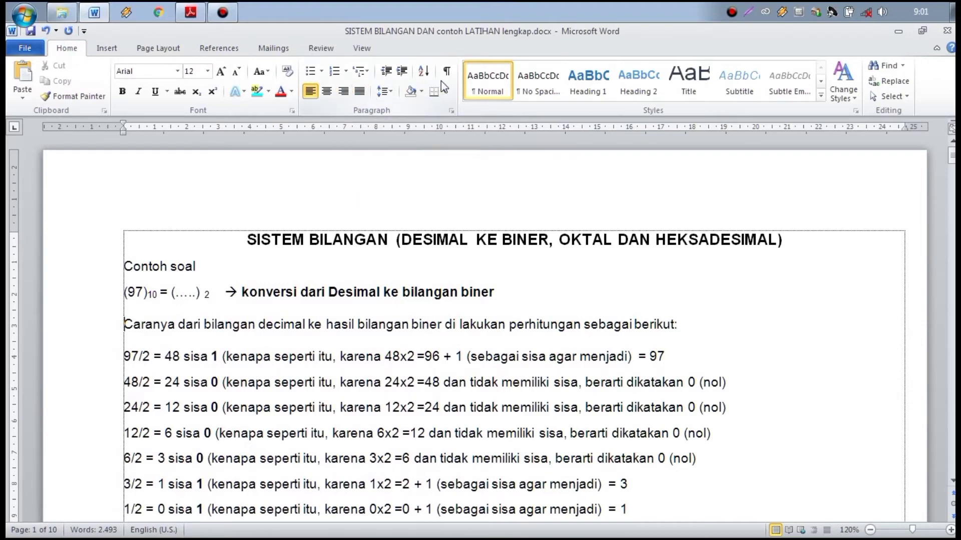
click(385, 92)
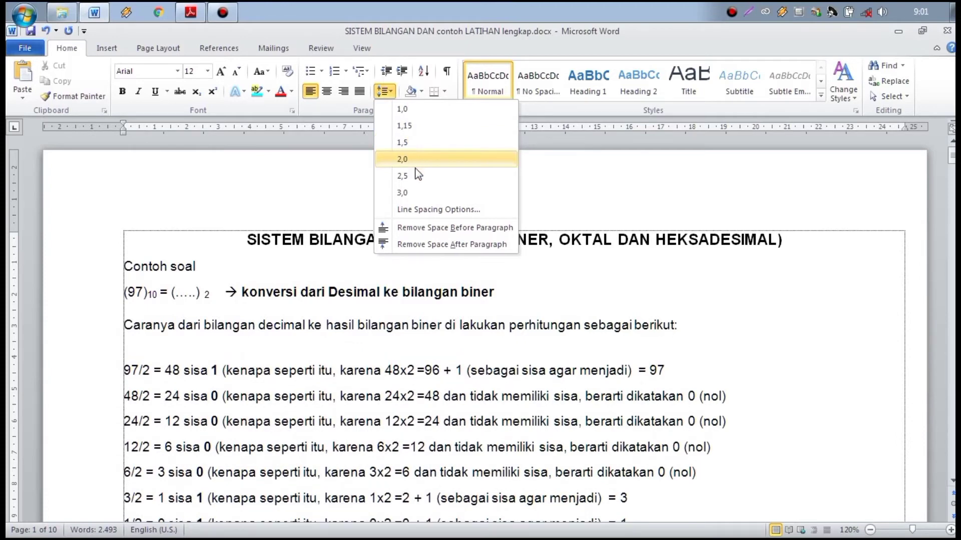
click(427, 143)
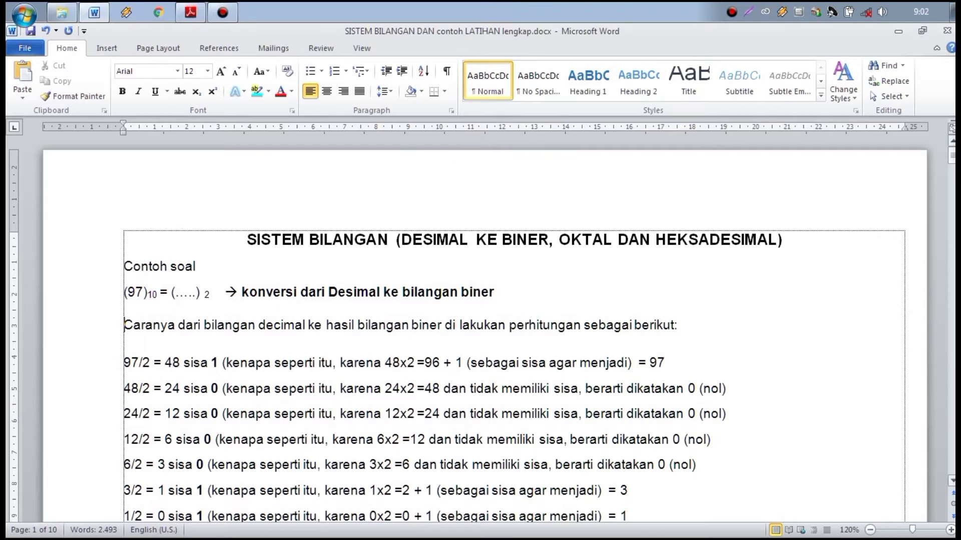
drag(952, 156, 953, 164)
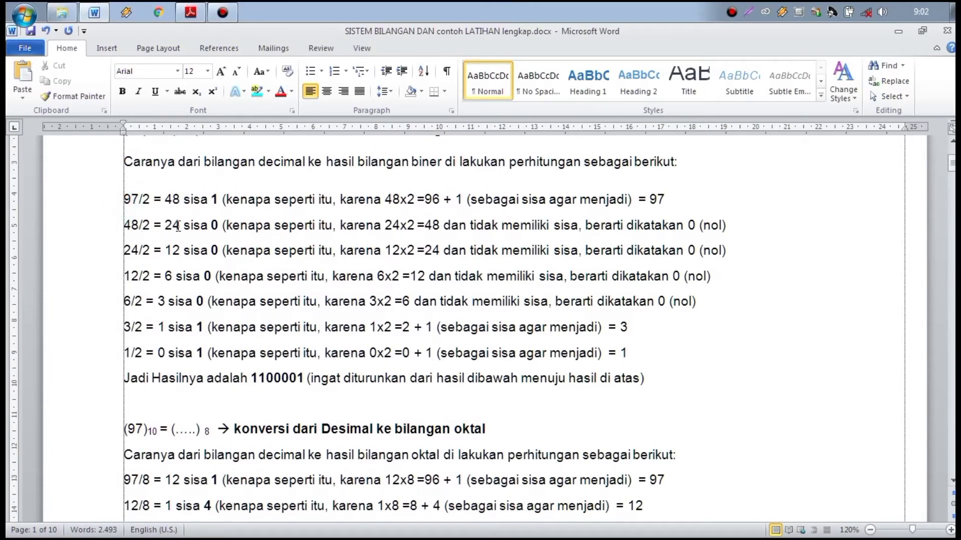
Step: Give the '97/2' line 48 pt Spacing After and 6 pt Spacing Before
click(171, 52)
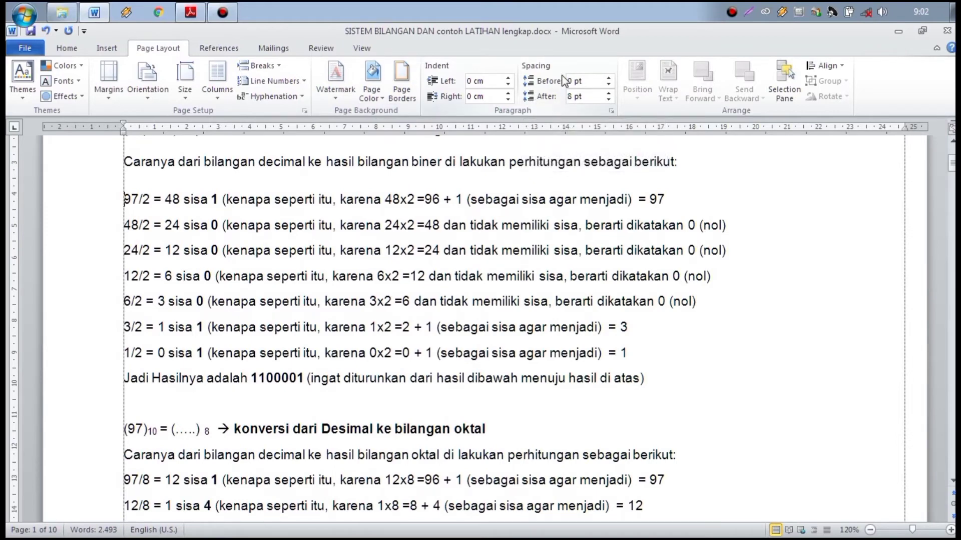
click(611, 103)
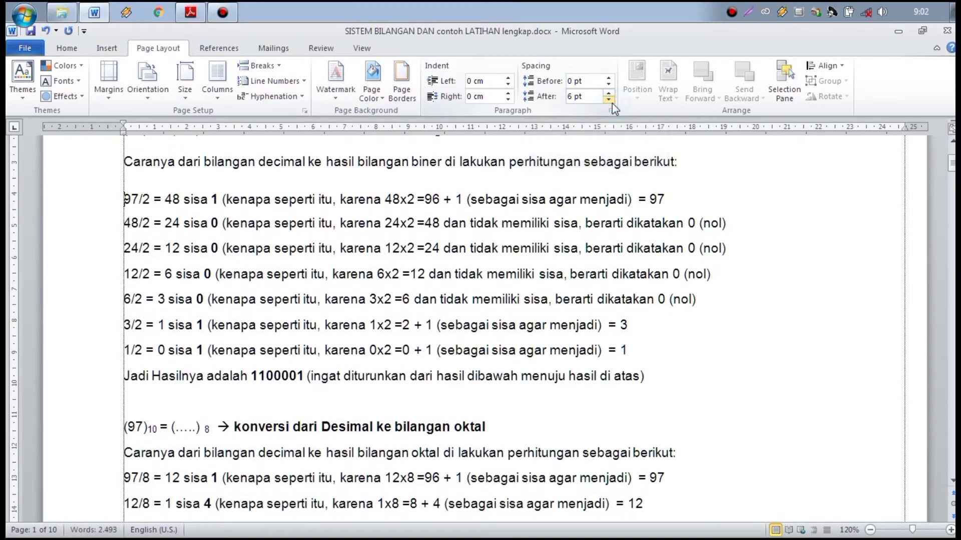
click(611, 103)
click(612, 103)
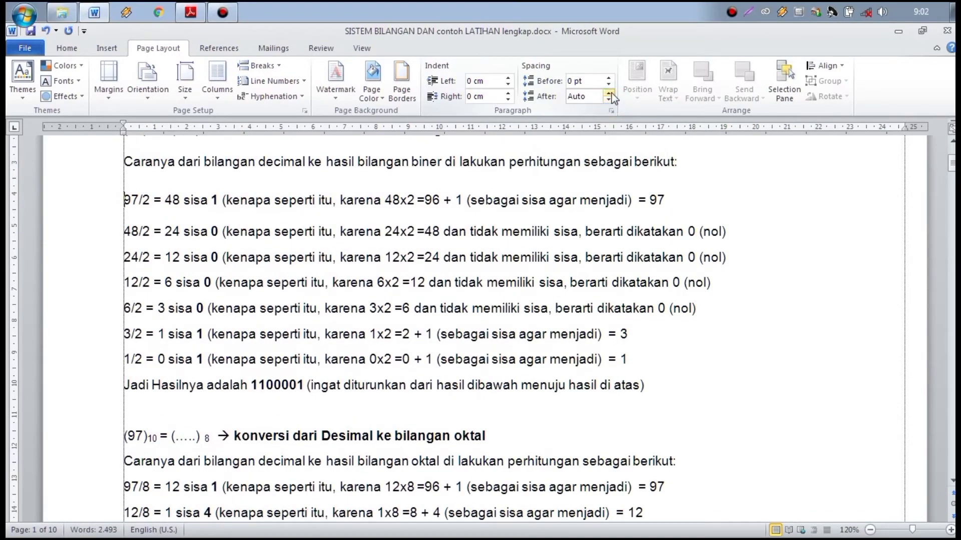
click(610, 93)
click(610, 94)
click(610, 94)
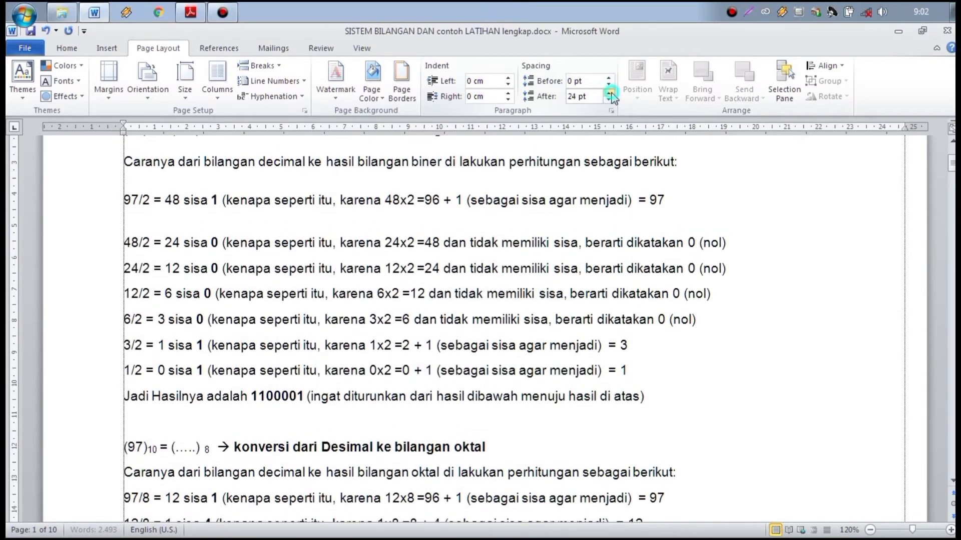
click(610, 94)
click(610, 93)
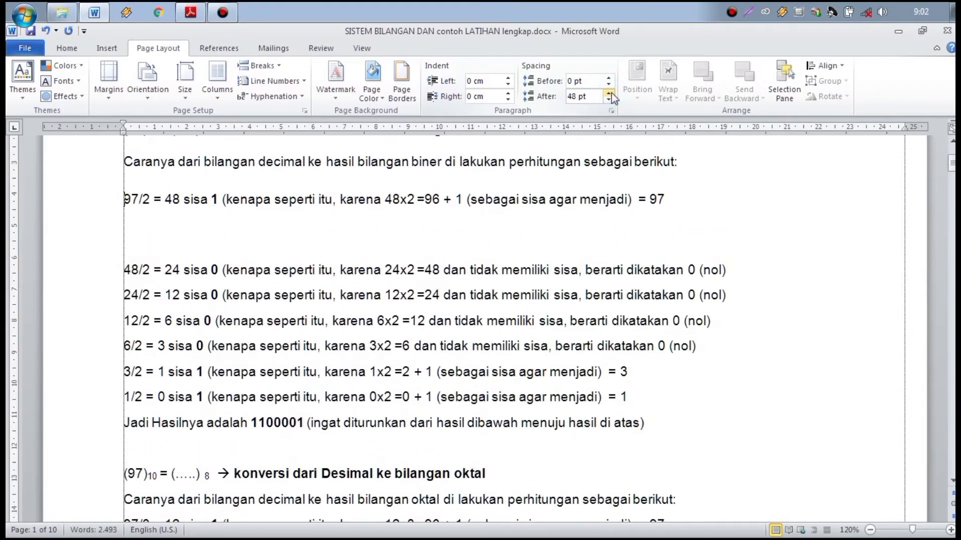
click(609, 80)
drag(609, 80, 609, 80)
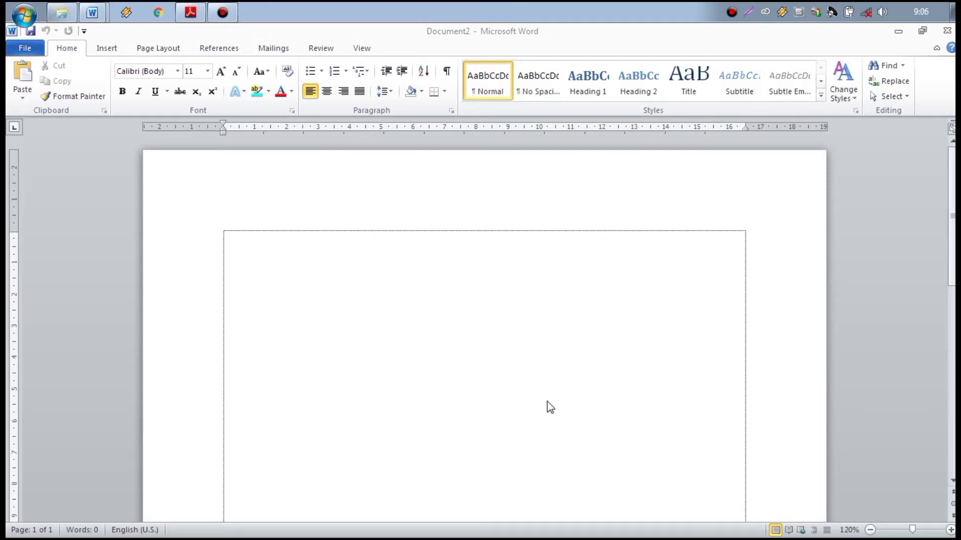
Step: Insert a trial 10 by 8 table from the size picker, then delete it
click(110, 48)
click(111, 50)
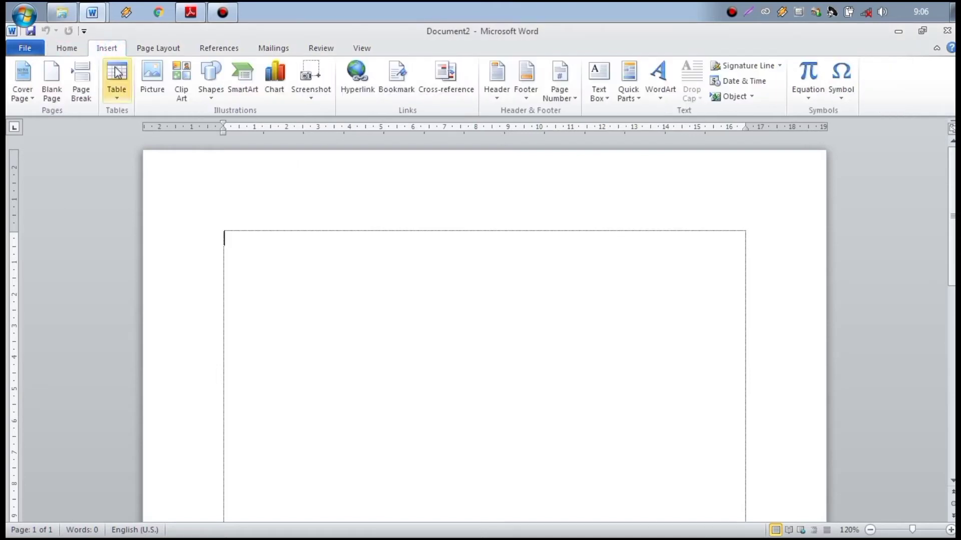
click(119, 93)
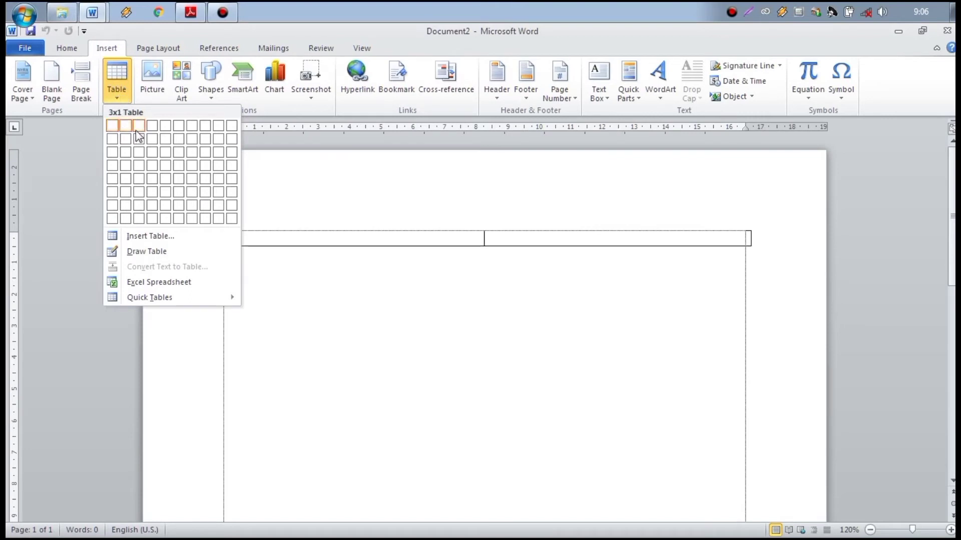
click(233, 220)
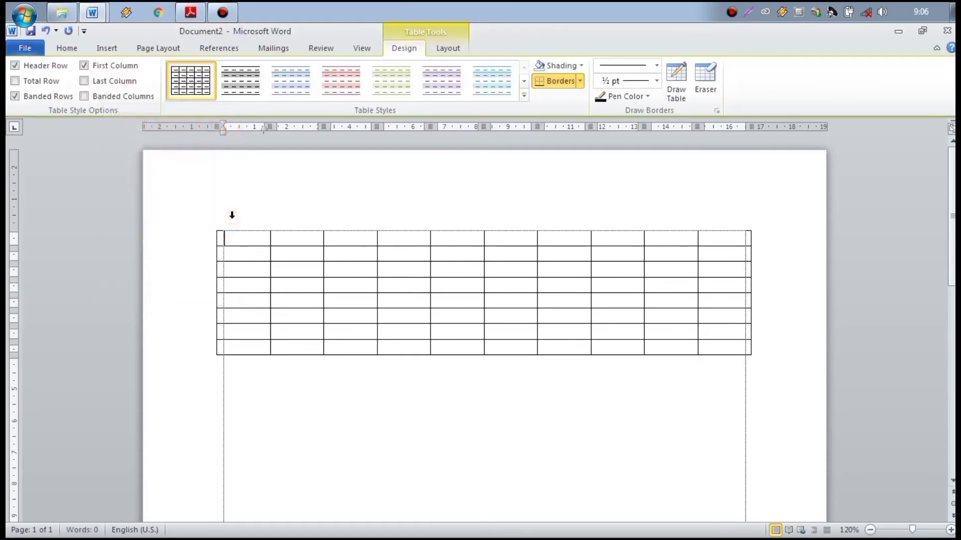
click(357, 373)
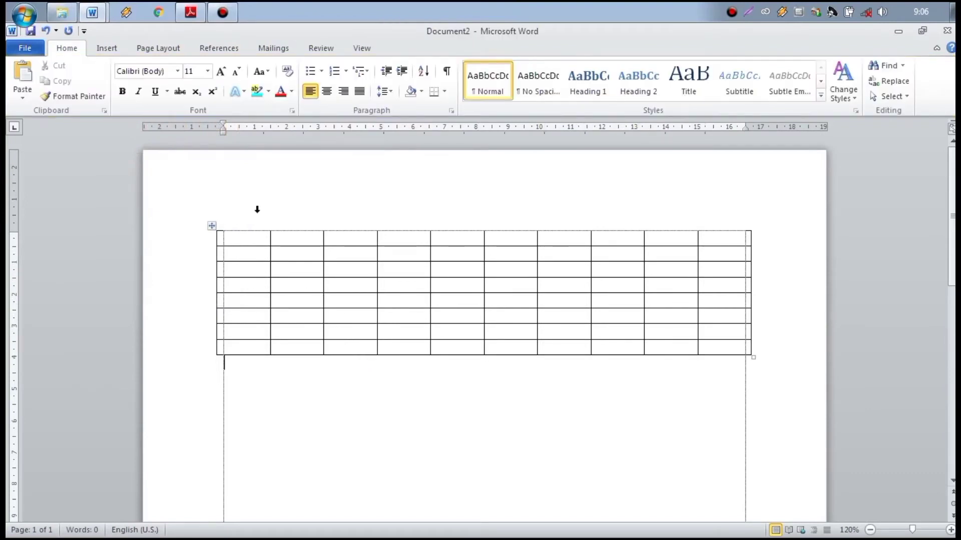
click(212, 226)
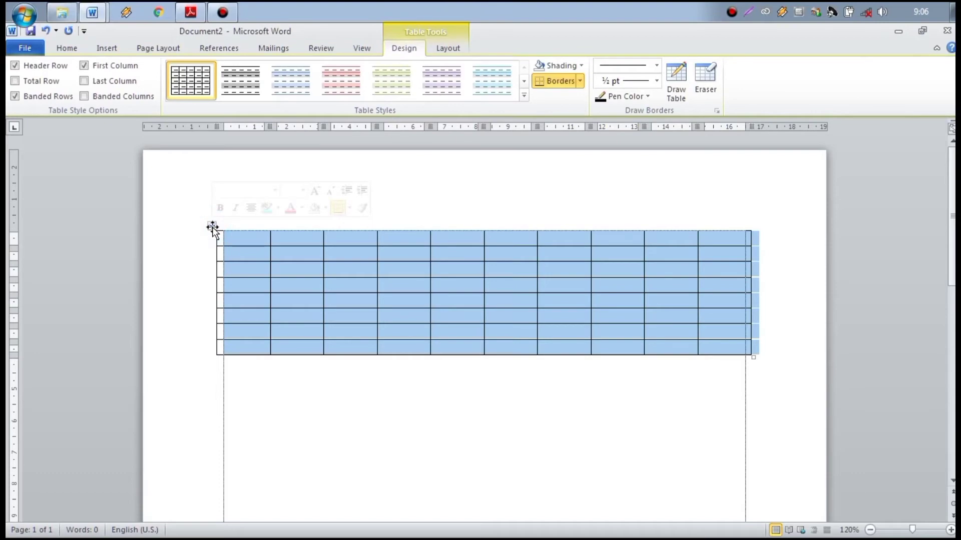
key(BackSpace)
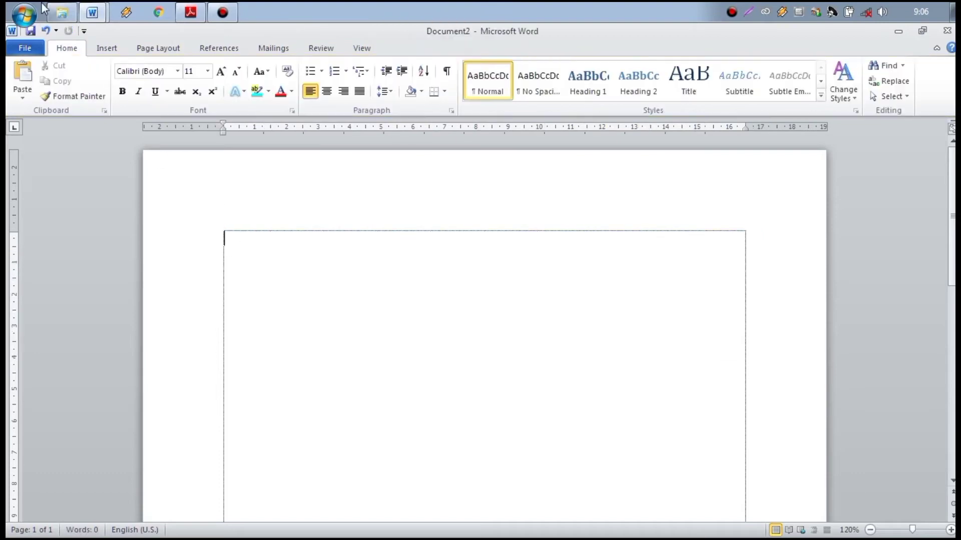
Step: Insert a table with 10 columns and 2 rows through the Insert Table dialog
click(107, 49)
click(120, 97)
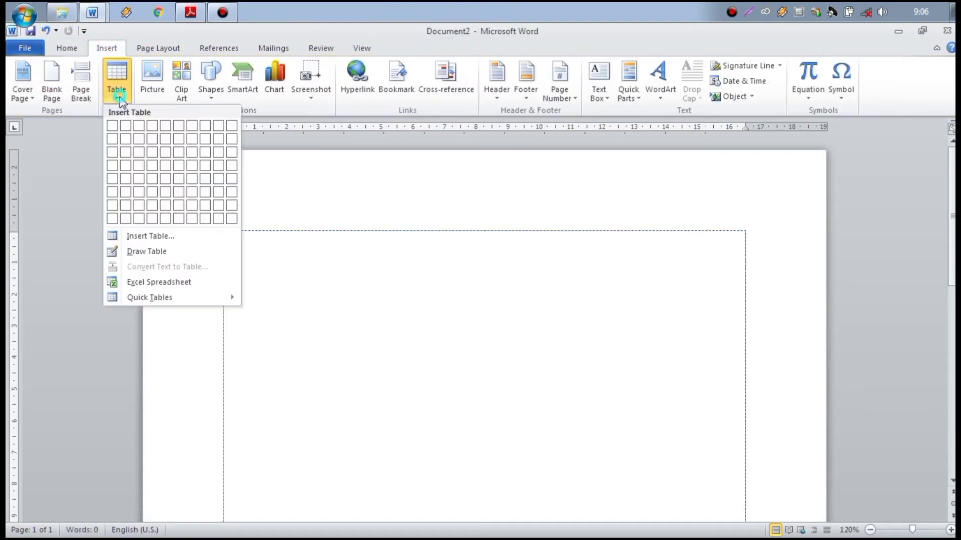
click(212, 236)
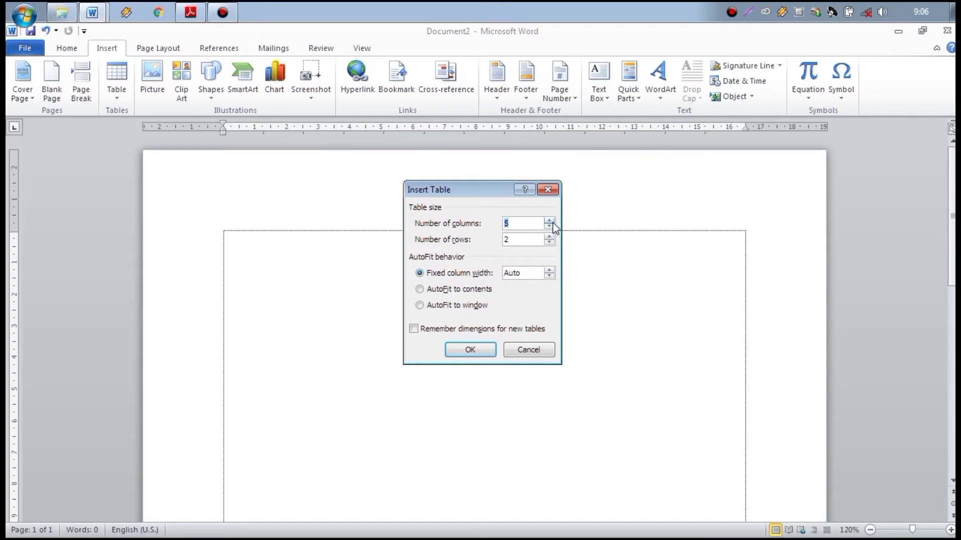
click(533, 223)
key(BackSpace)
text(10)
click(483, 353)
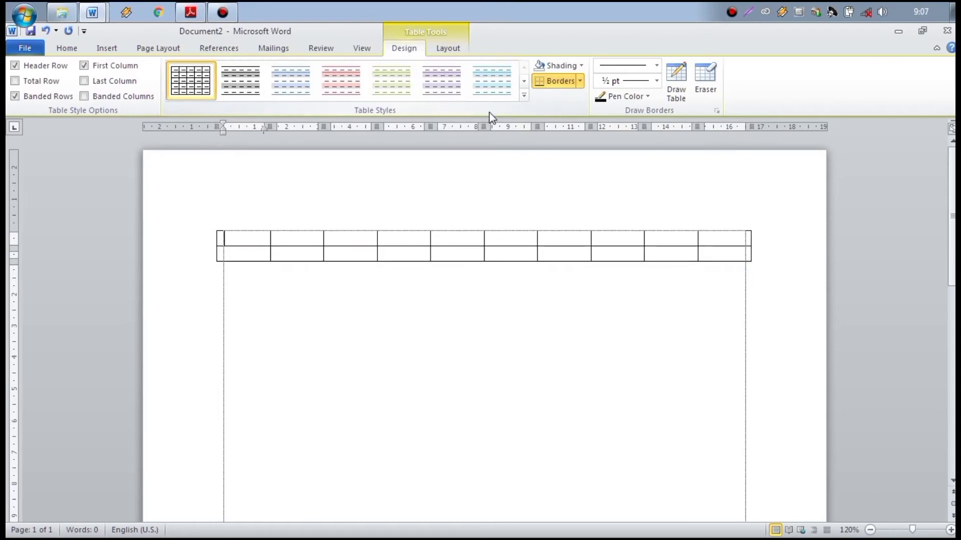
Step: Apply the teal built-in style, dark teal header over light teal row, to the 10x2 table
click(524, 96)
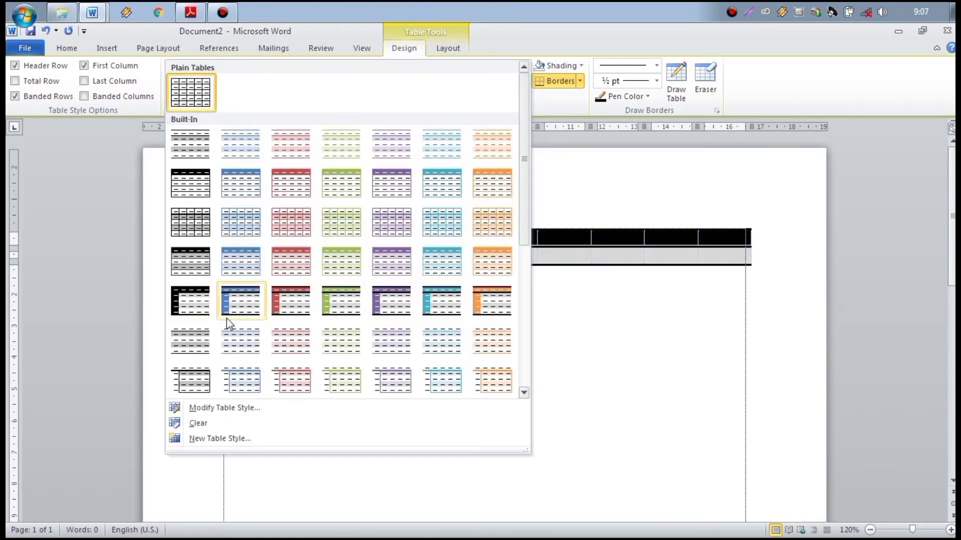
drag(524, 170, 525, 196)
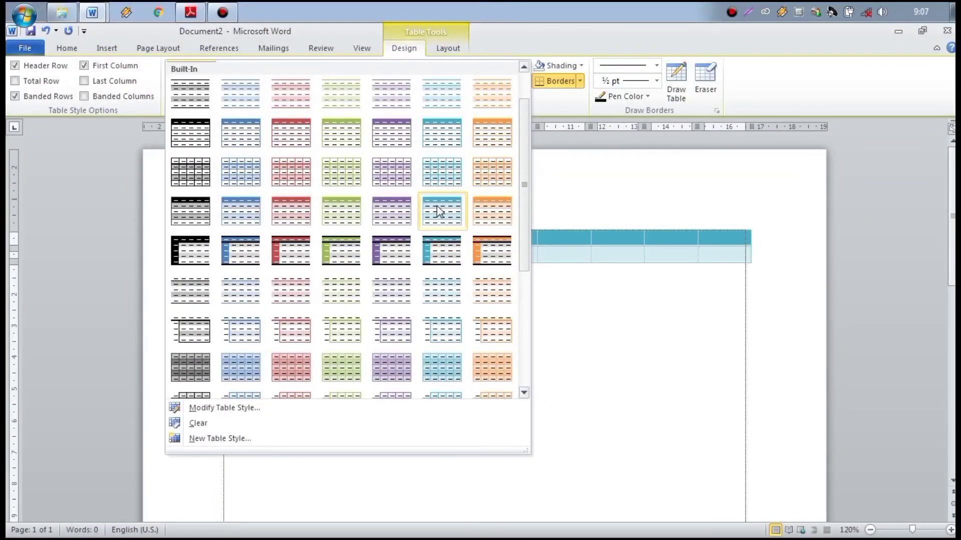
click(436, 203)
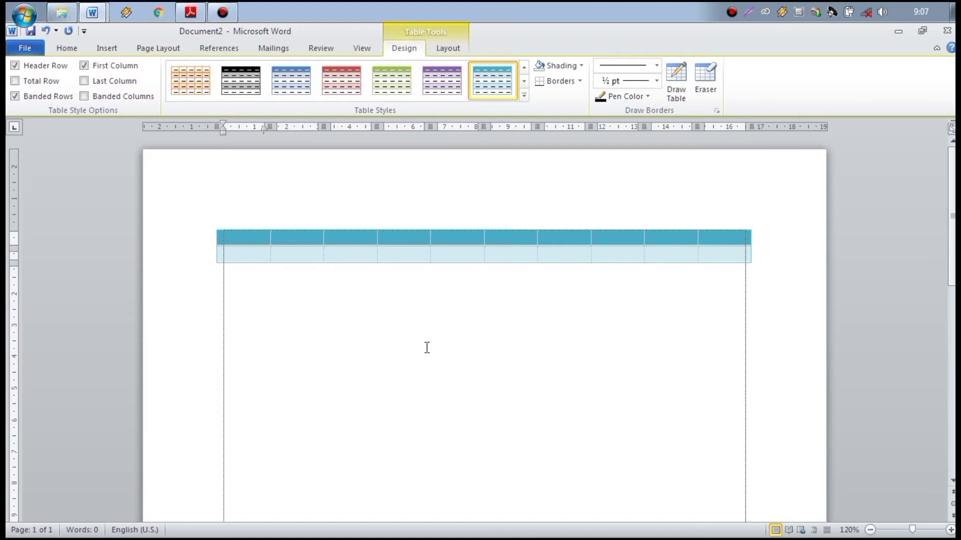
click(425, 346)
click(110, 48)
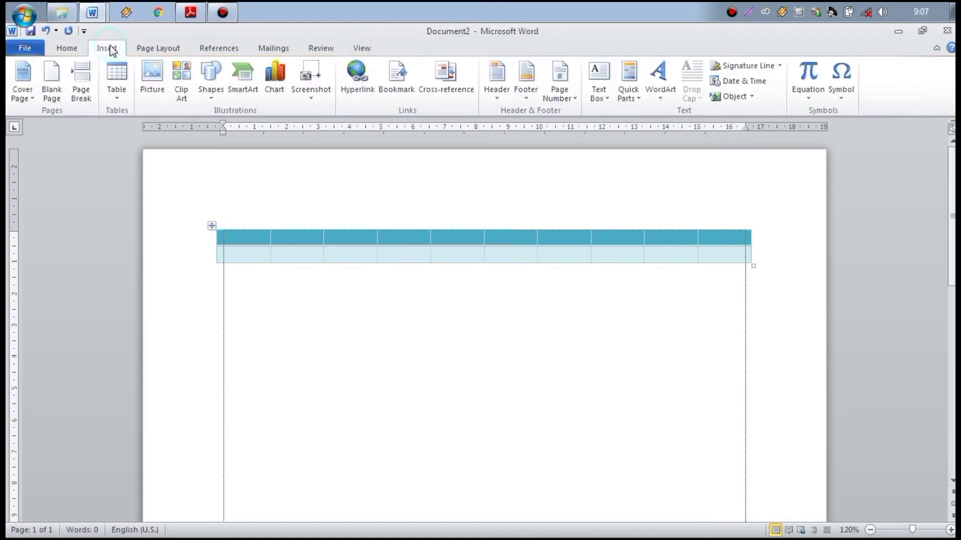
click(118, 95)
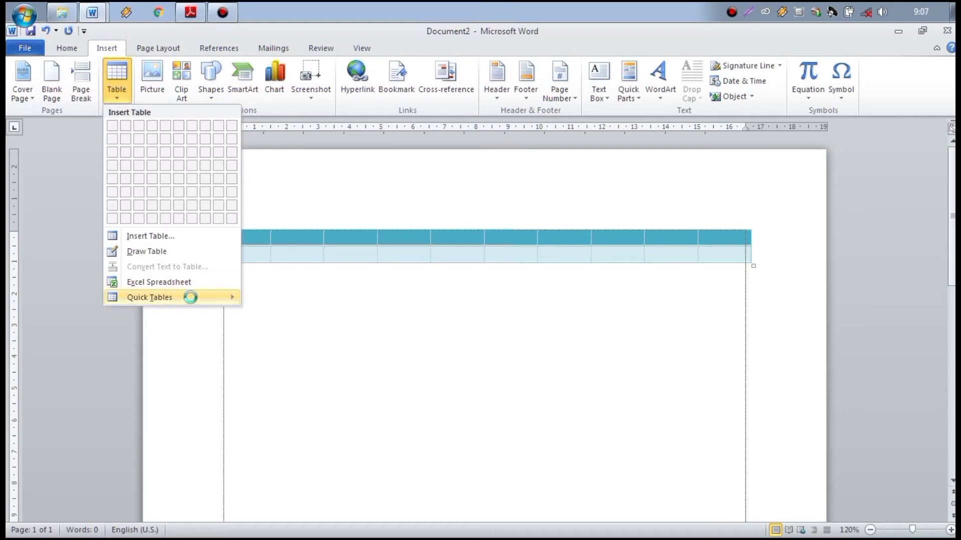
mouse_move(206, 302)
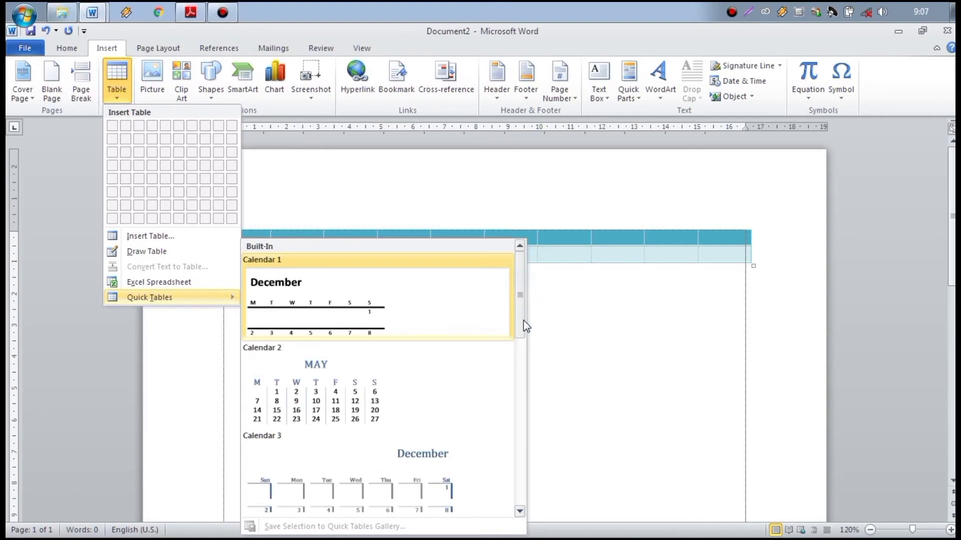
scroll(523, 325, down, 3)
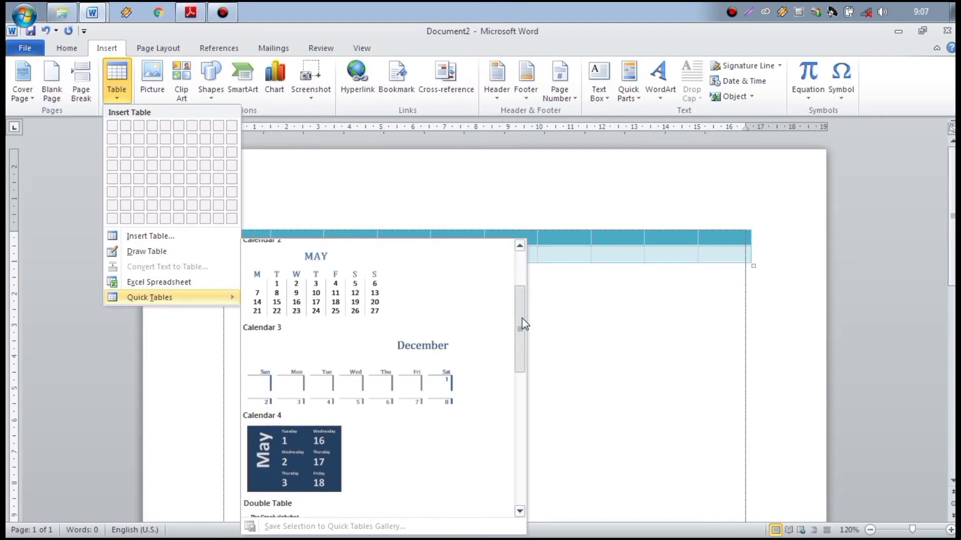
drag(522, 318, 513, 471)
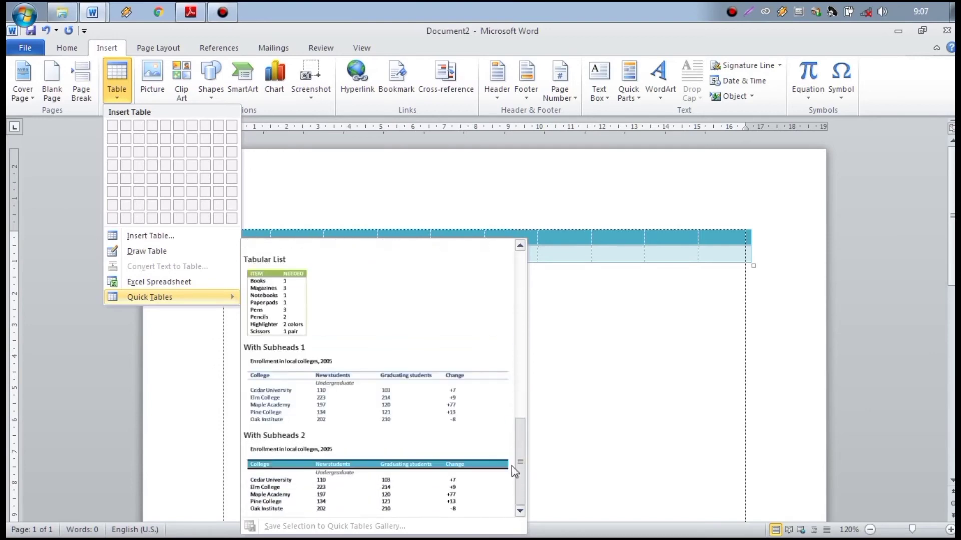
click(328, 385)
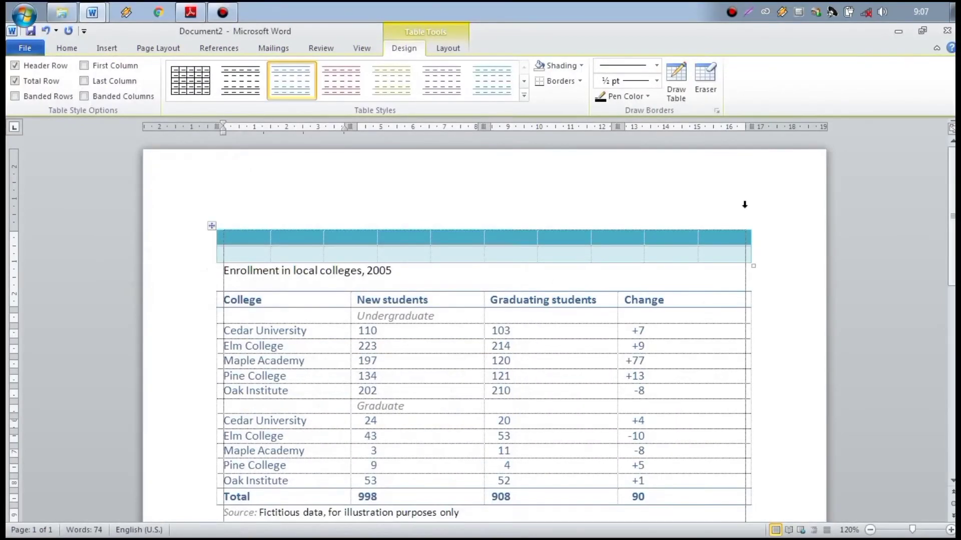
scroll(484, 328, down, 4)
scroll(484, 328, up, 3)
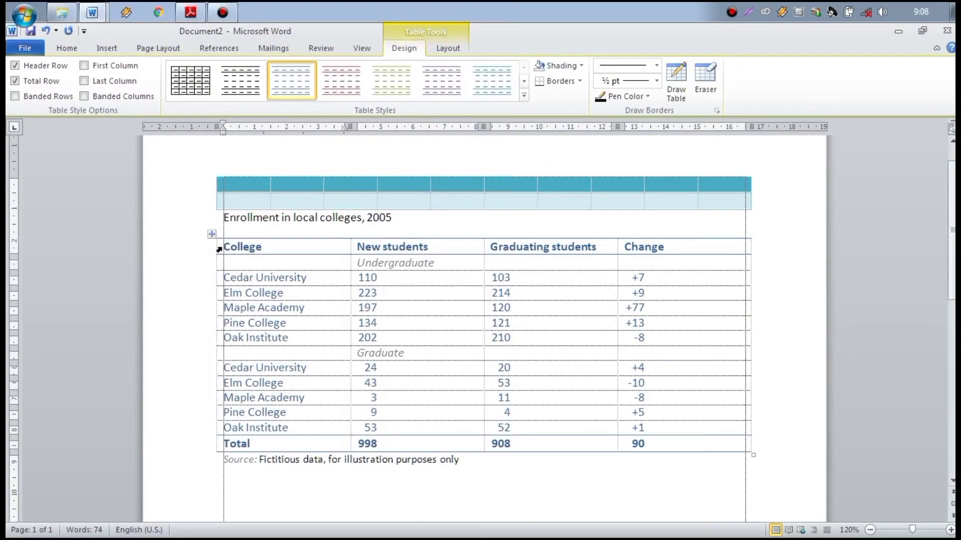
Step: With the cursor in the enrollment table's Cedar University cell, show the Table Tools Layout commands
drag(244, 248, 673, 443)
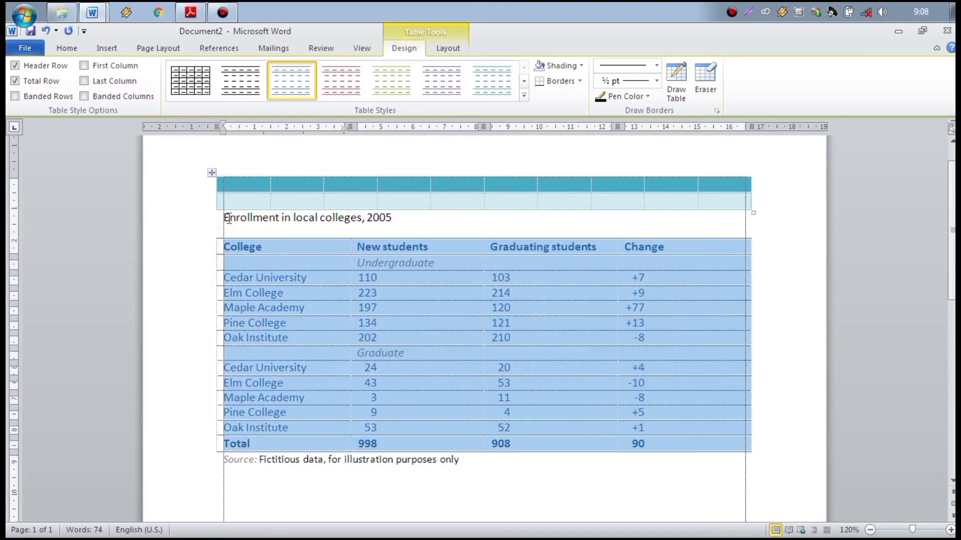
click(247, 258)
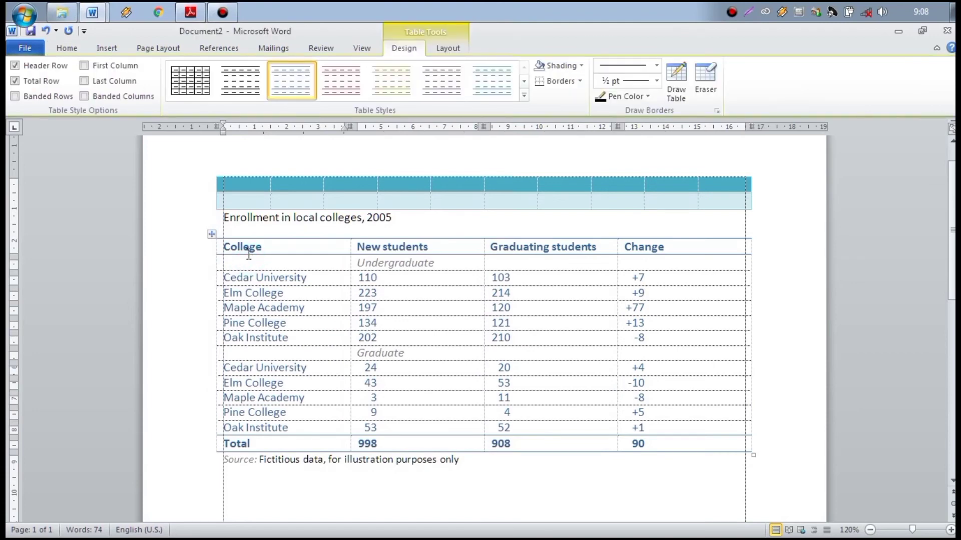
click(487, 303)
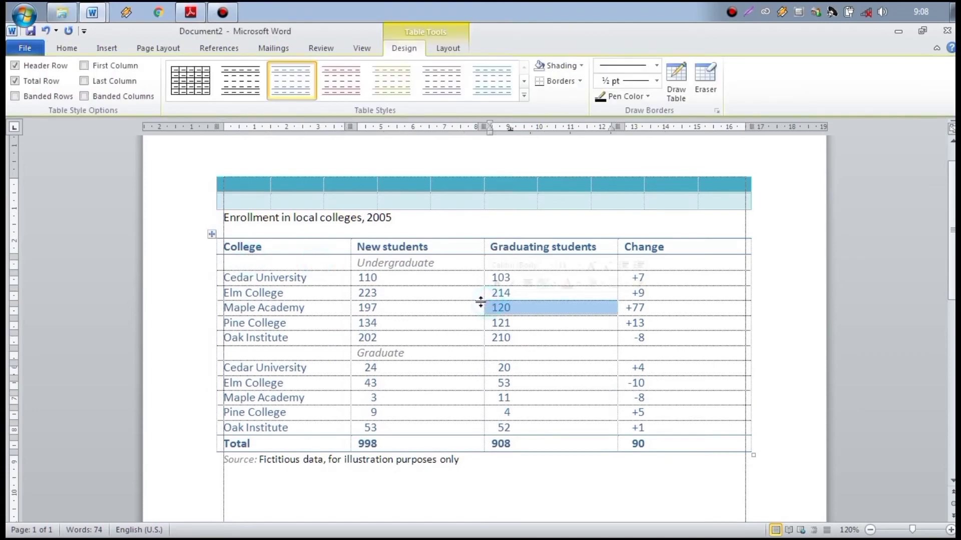
click(757, 264)
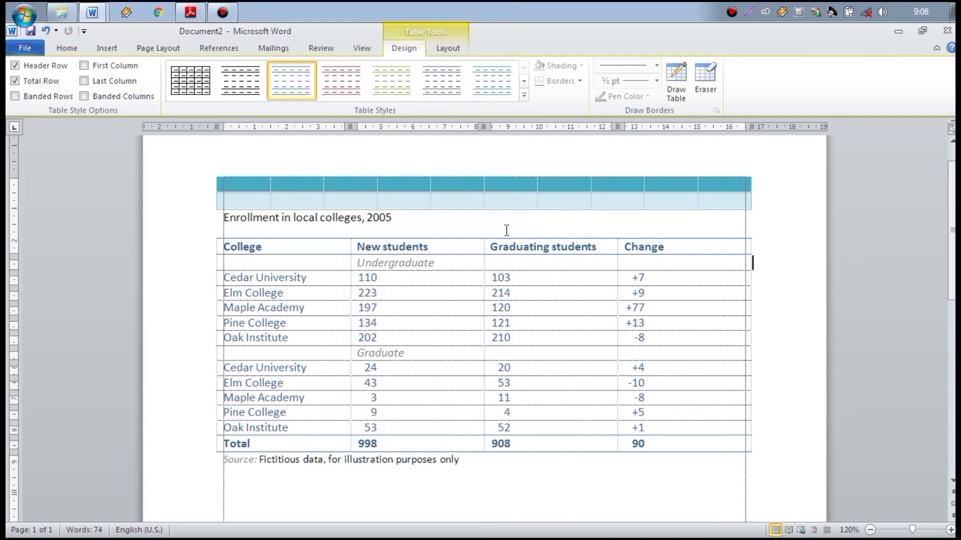
click(229, 277)
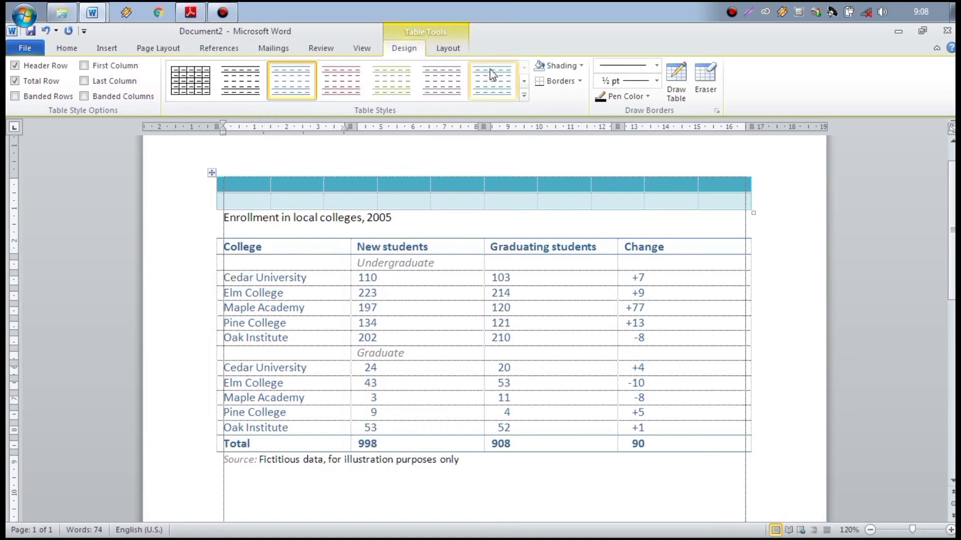
click(444, 50)
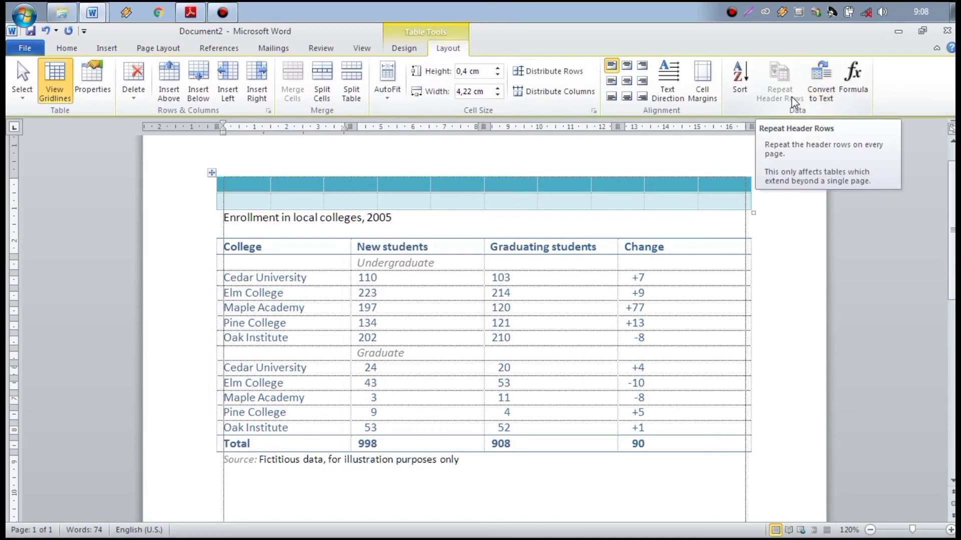
click(740, 86)
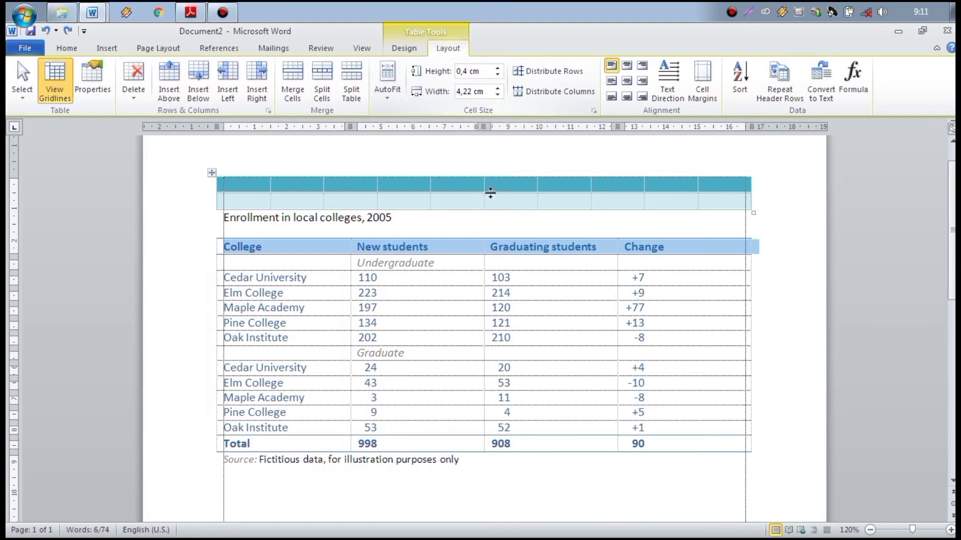
Step: Raise the teal table's row height to 0,8 cm and cell width to 2,3 cm
click(273, 172)
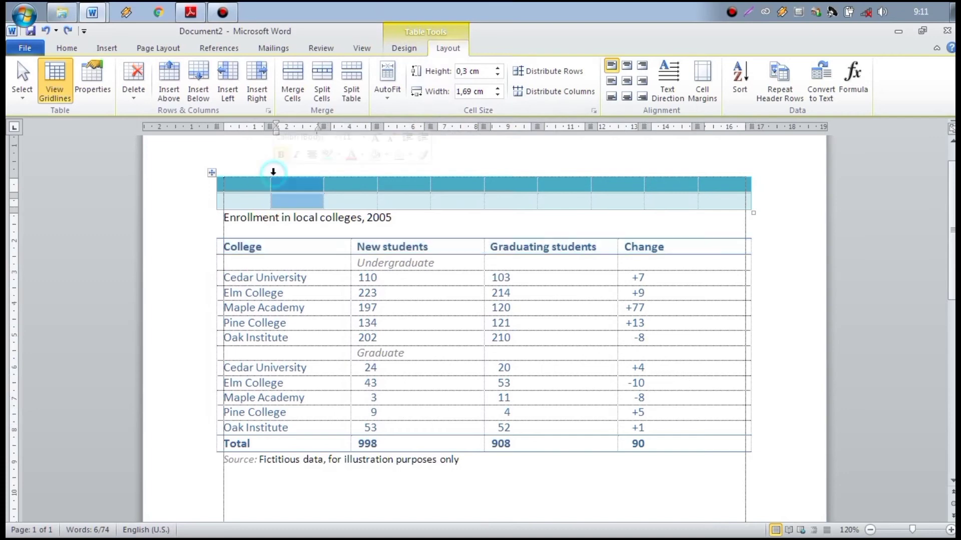
click(497, 68)
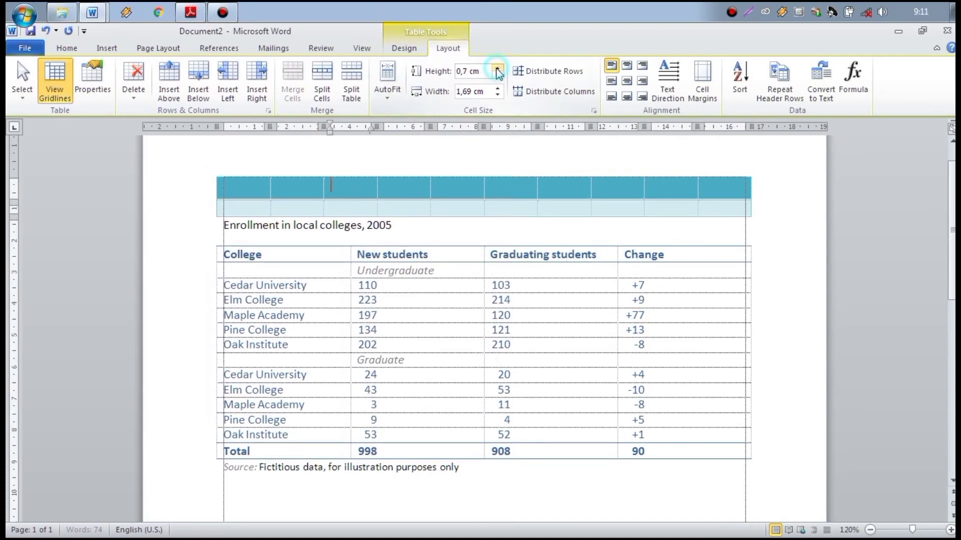
click(497, 68)
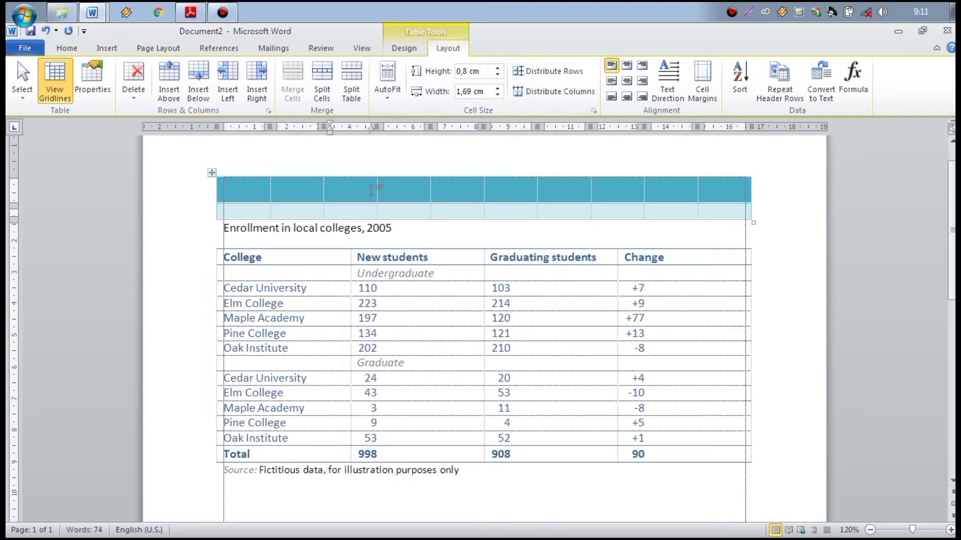
click(498, 89)
click(497, 89)
click(497, 88)
click(498, 89)
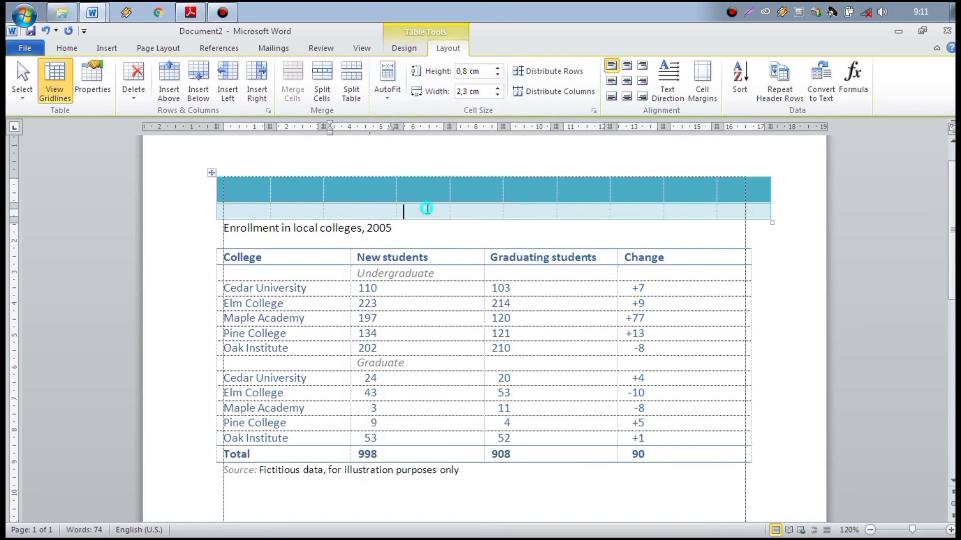
Step: Drag the teal table's borders to widen the fifth column and enlarge a row
click(425, 208)
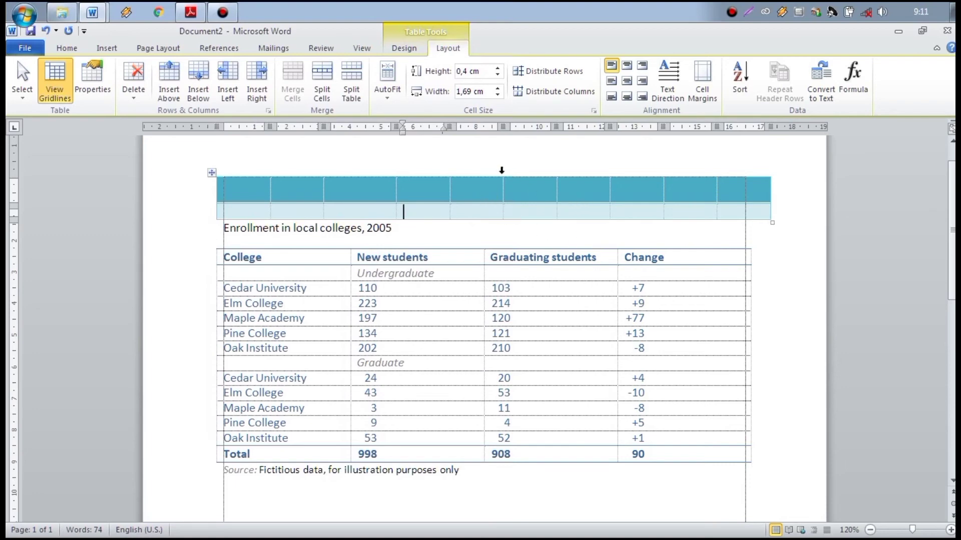
drag(503, 189, 585, 202)
click(453, 206)
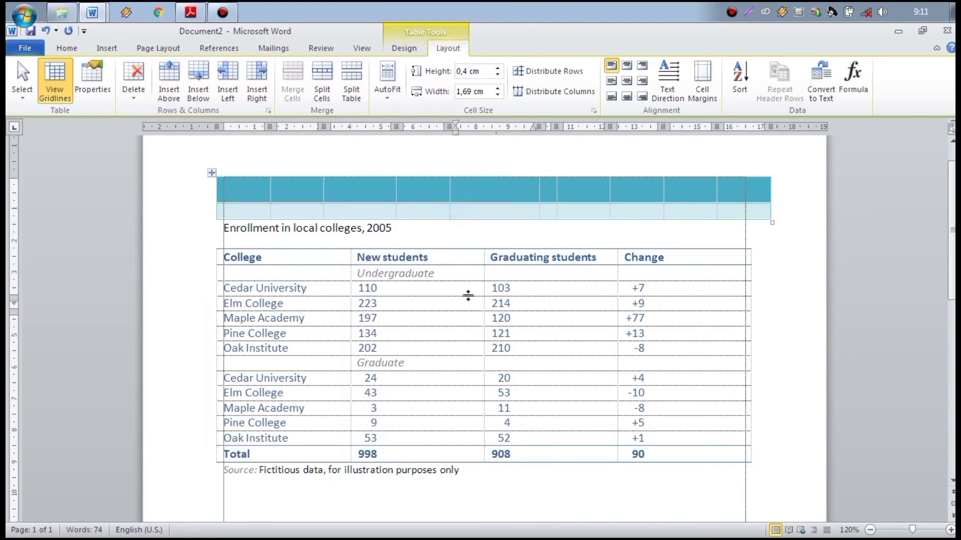
drag(467, 296, 468, 296)
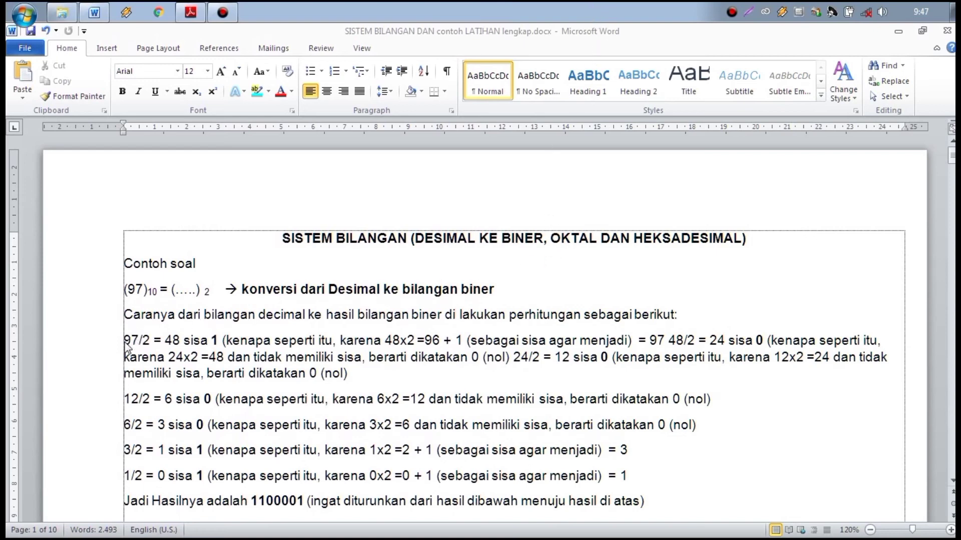
Step: Apply a four-diamond bullet to the 97/2 calculation paragraph
click(125, 340)
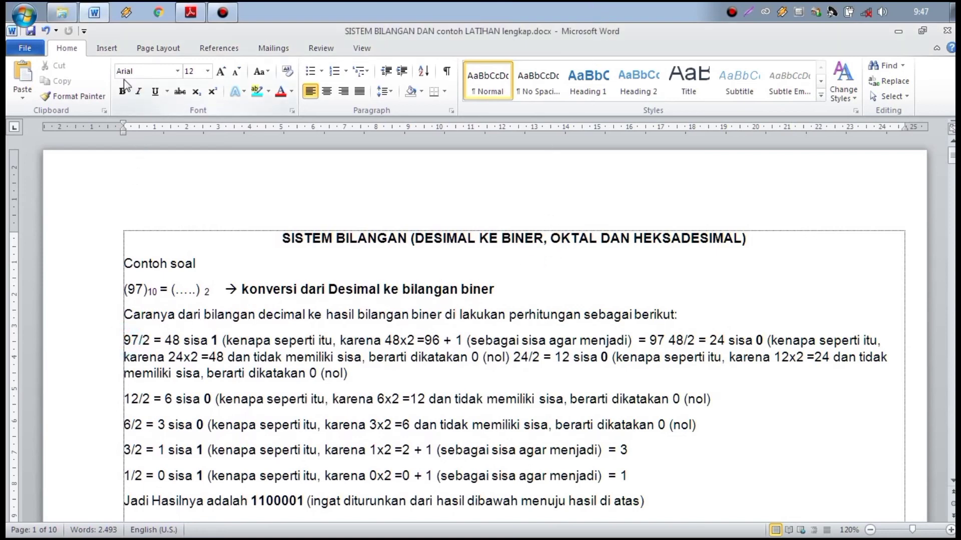
click(74, 52)
click(313, 72)
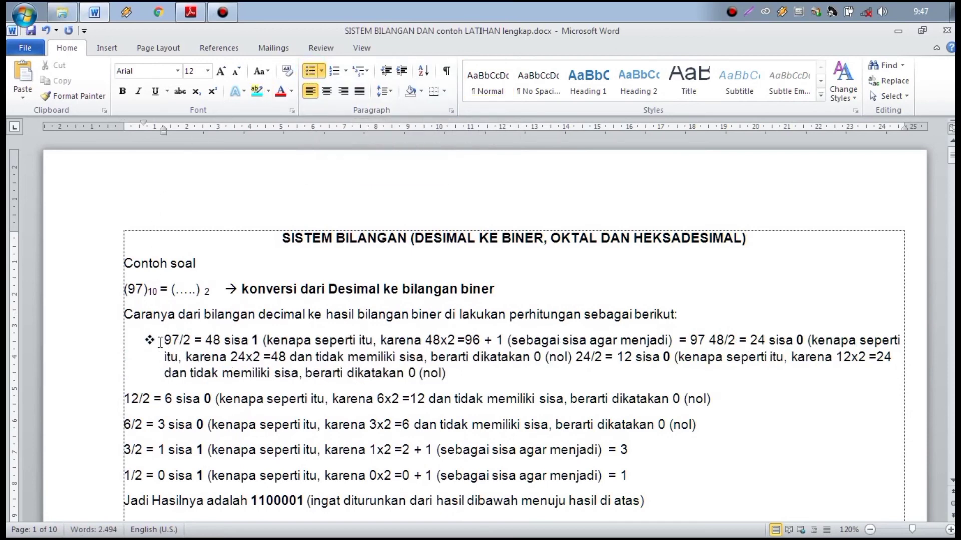
Step: Split the bulleted paragraph before '48/2' and before 'dan tidak' into three items
click(710, 340)
key(Return)
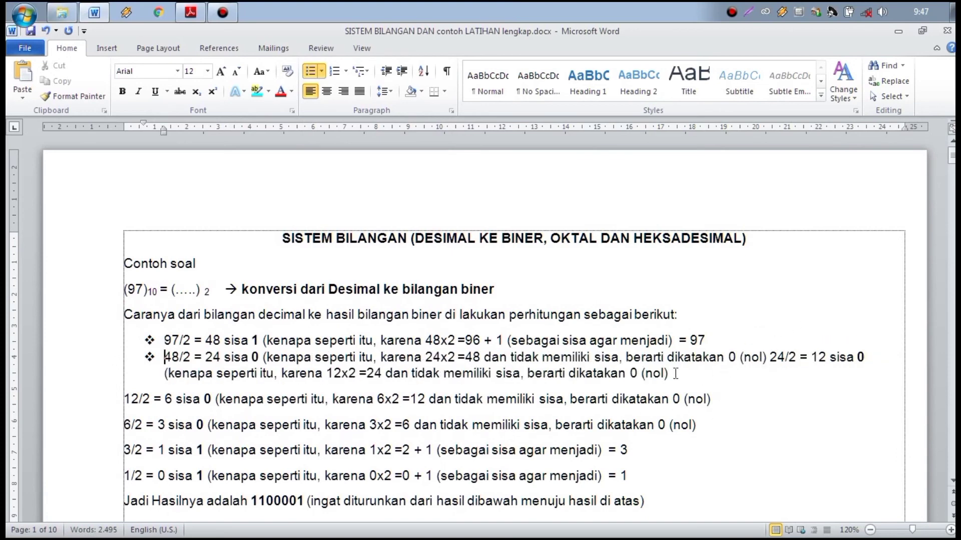
click(482, 357)
key(Return)
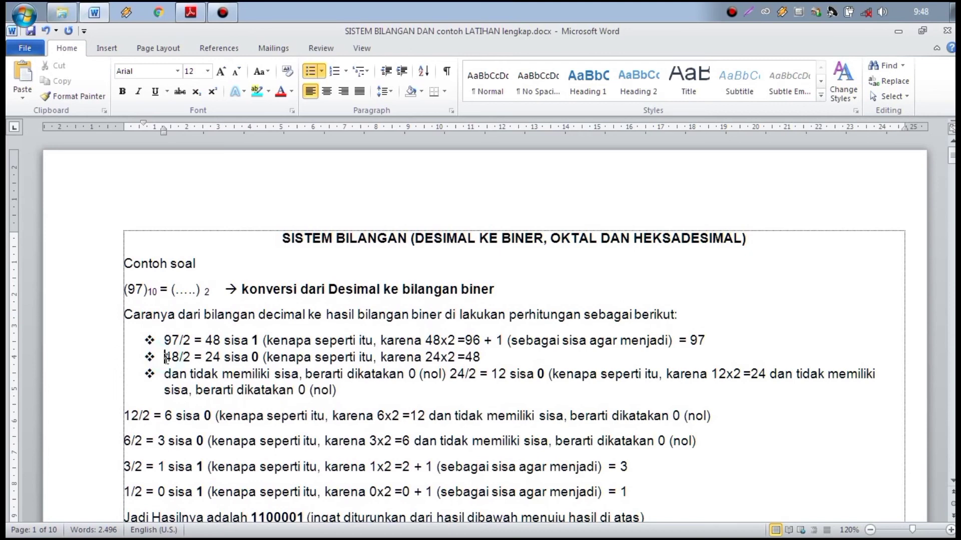
key(Up)
Step: Demote the 48/2 line to list level 2 and the 'dan tidak' line to level 3
click(322, 71)
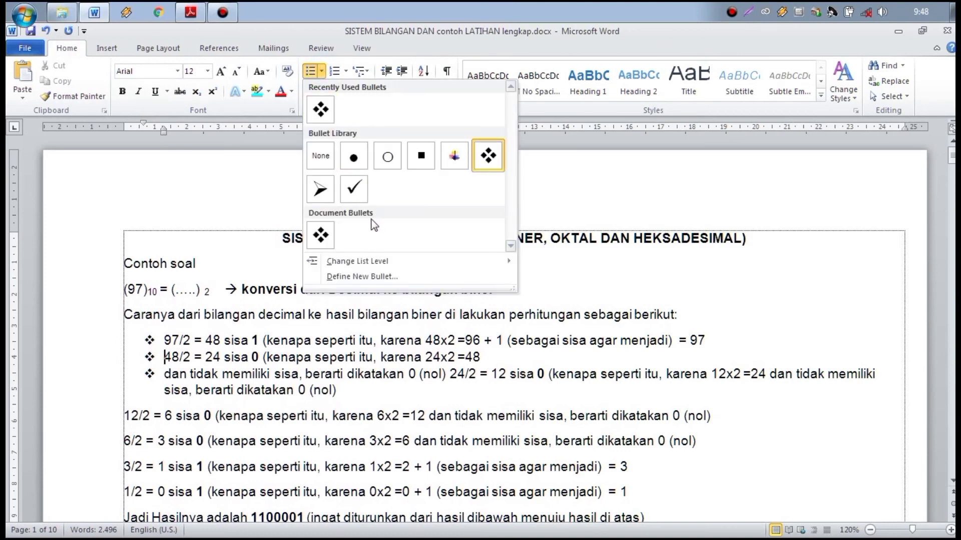
mouse_move(454, 265)
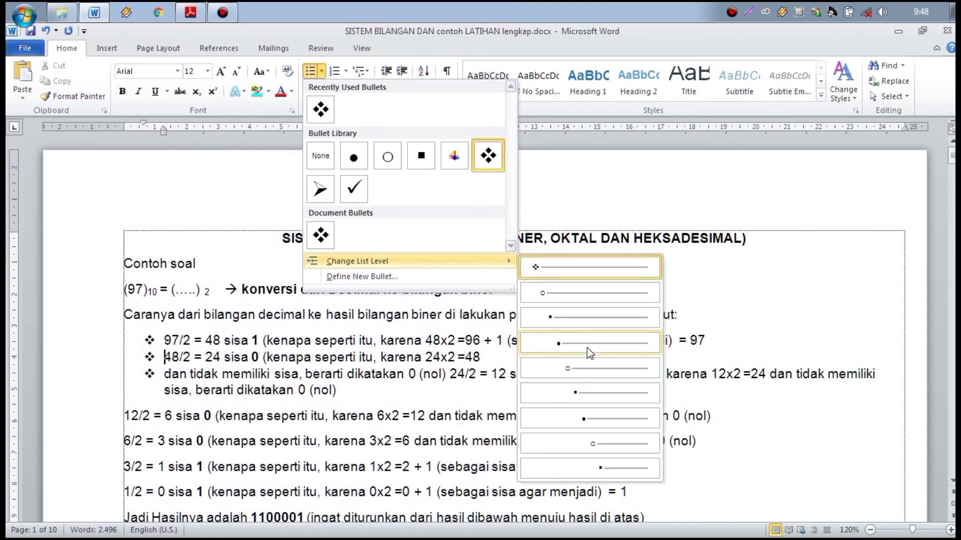
click(585, 299)
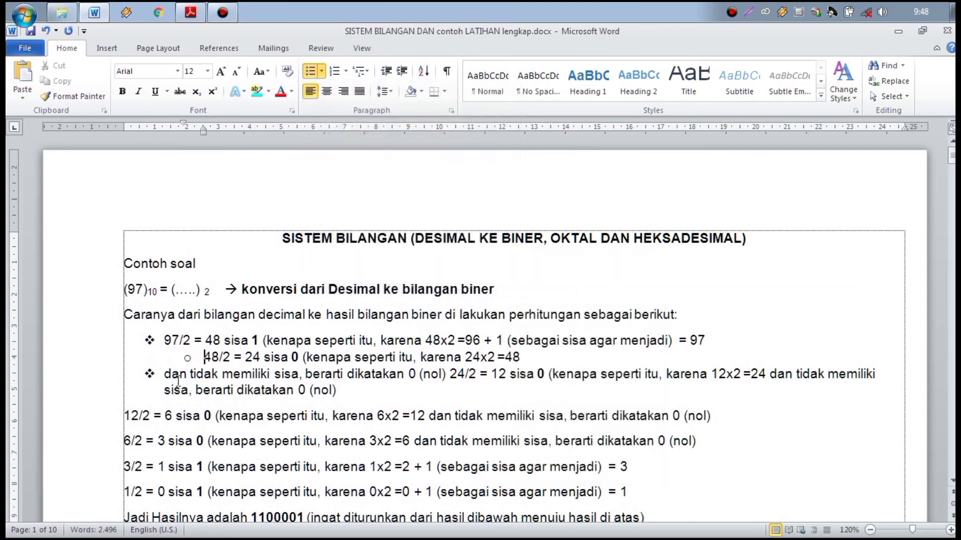
click(169, 375)
click(320, 73)
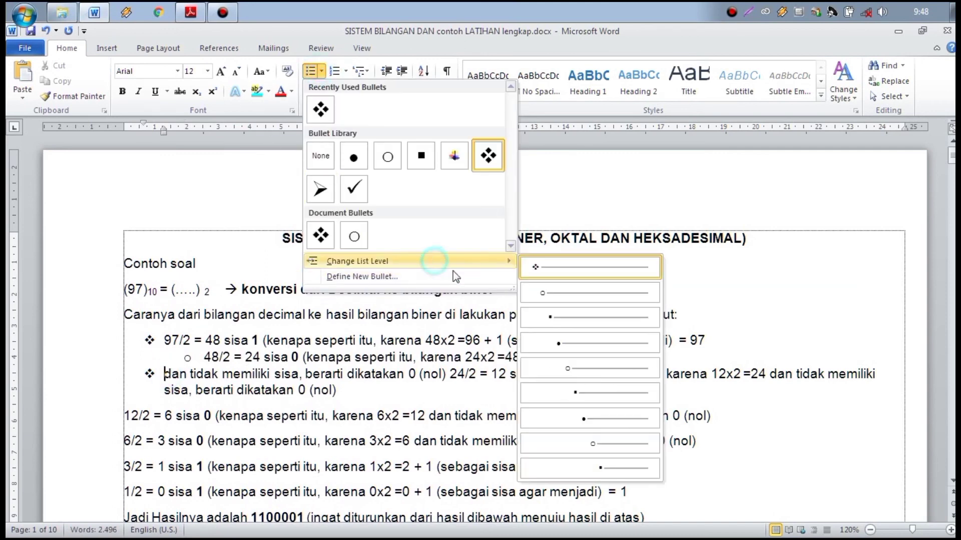
click(582, 326)
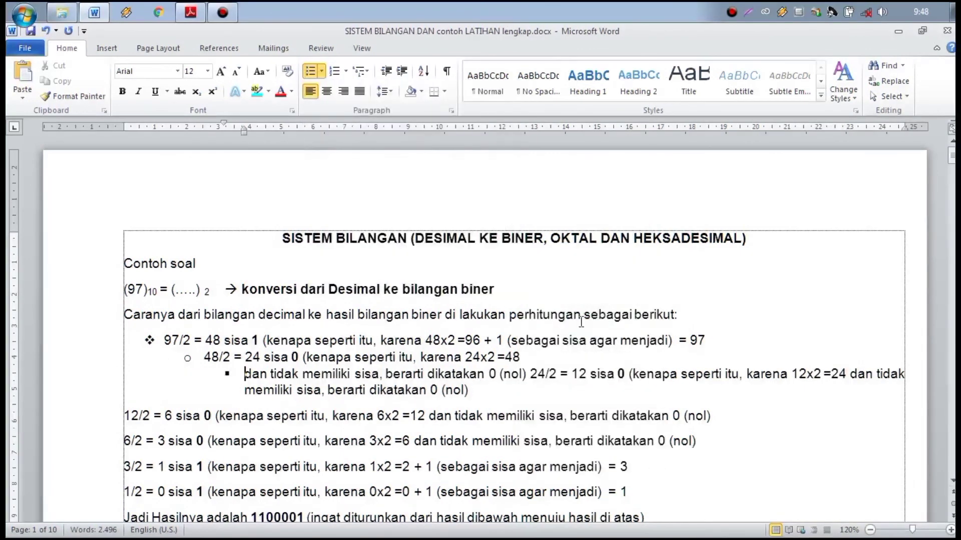
Step: Change the first 97/2 item's bullet to an arrowhead
click(690, 397)
click(170, 341)
click(322, 71)
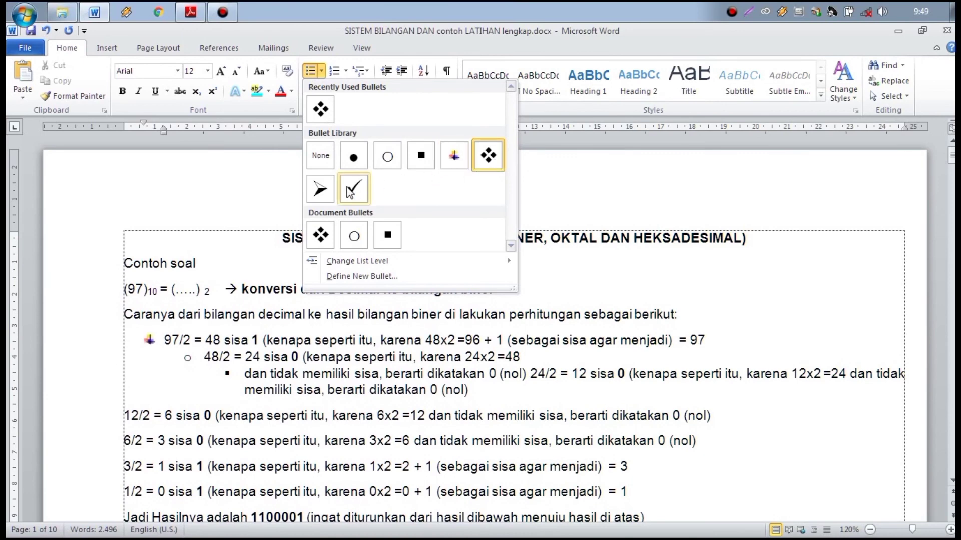
click(319, 191)
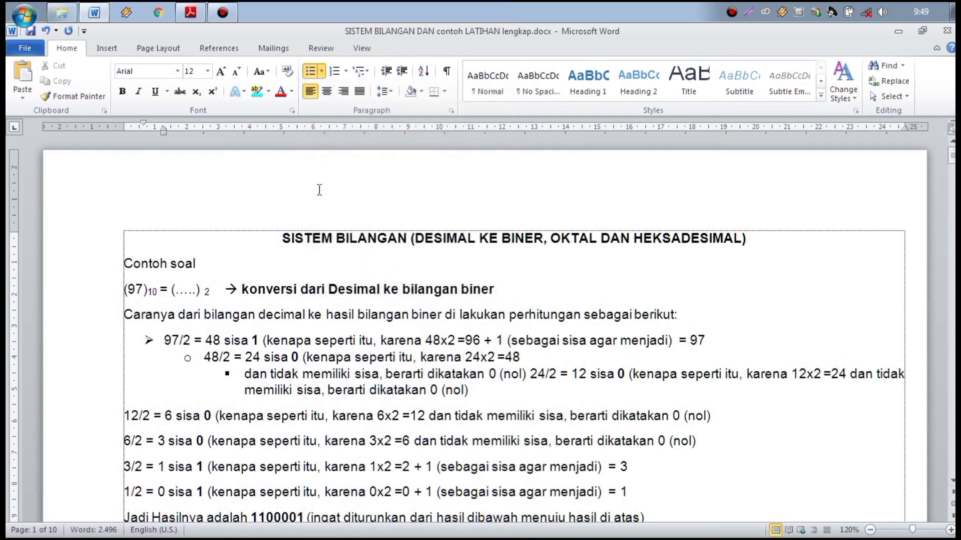